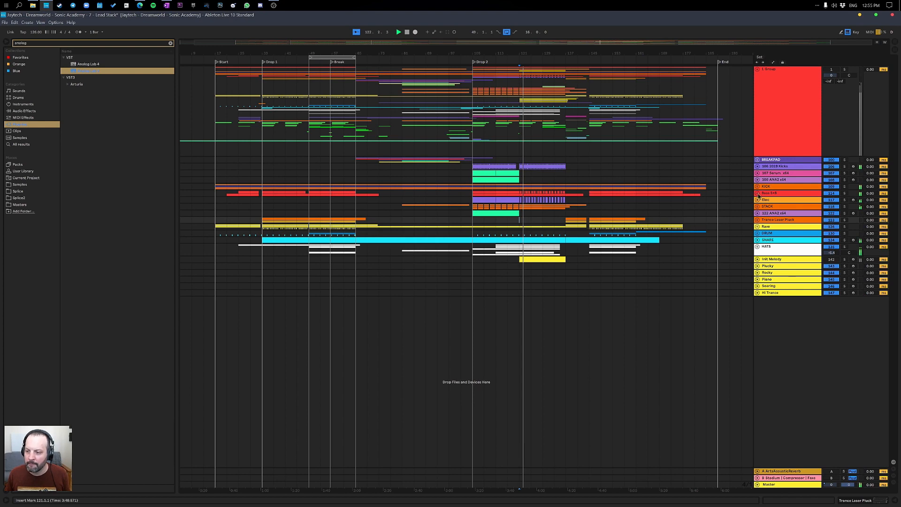
Unfold the bass group and examine how its clips line up with the Init Melody clip in Drop 2.
left_click(757, 193)
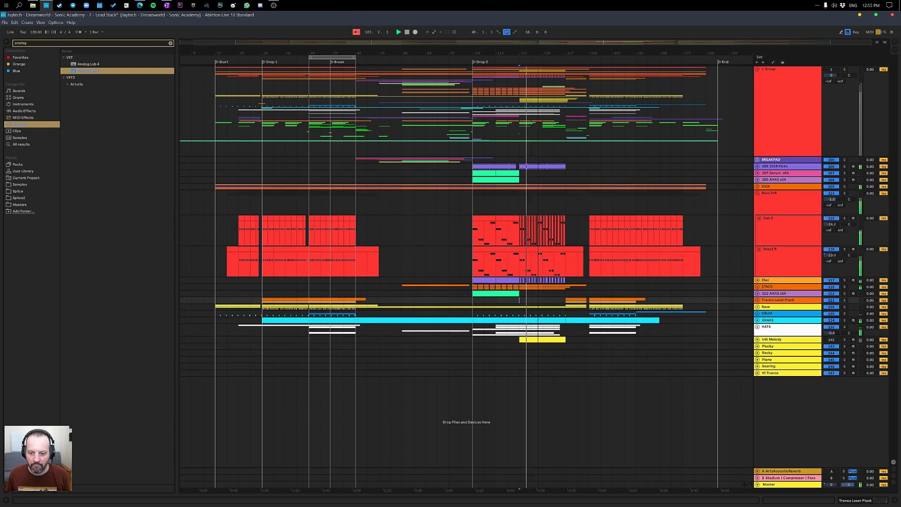
left_click_drag(540, 50, 539, 117)
scroll(450, 217, "down", 3)
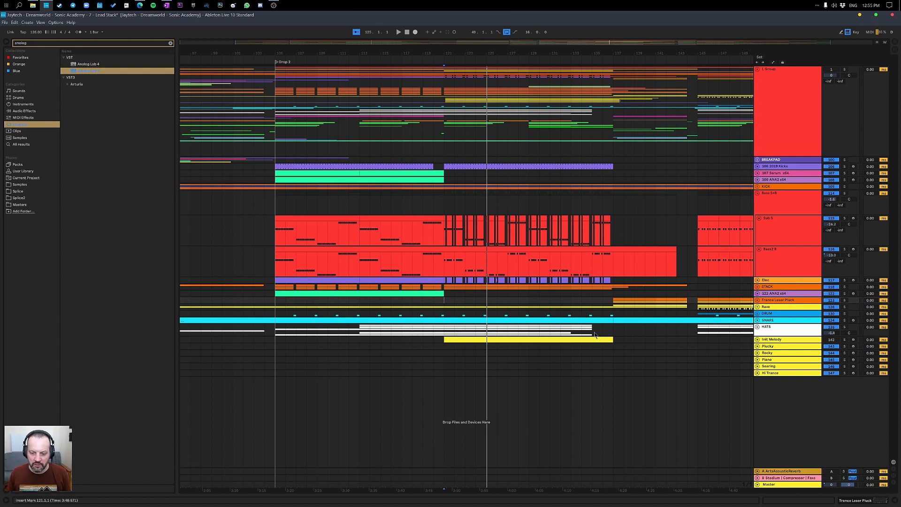
left_click(507, 340)
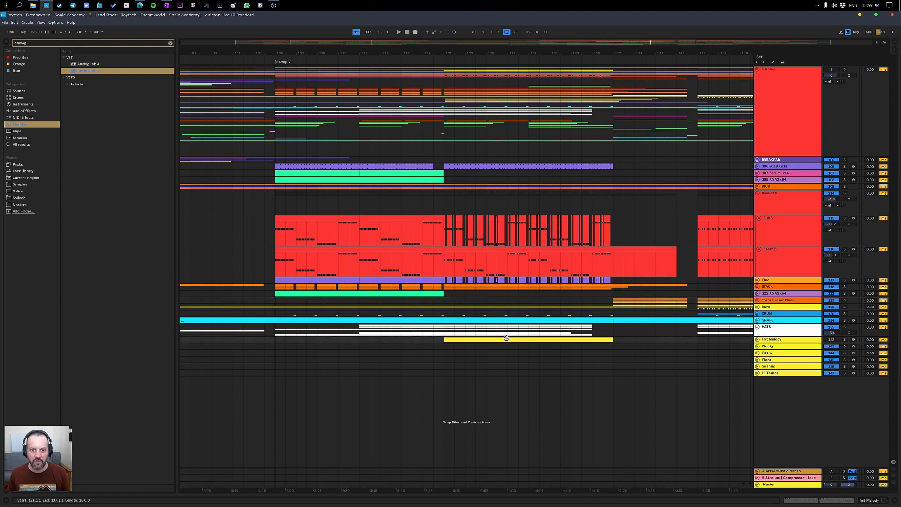
left_click_drag(433, 54, 522, 52)
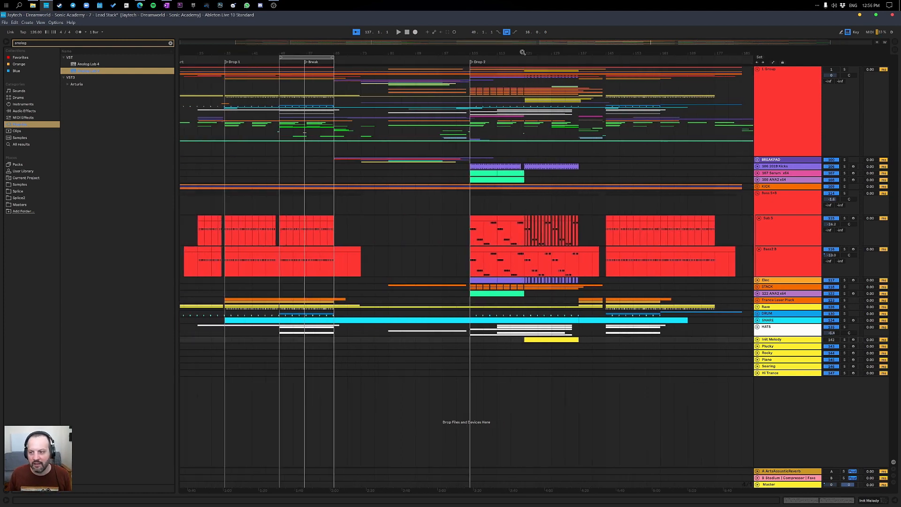
Unfold the BREAKPAD group and audition its Mallet part, soloed from bar 81 and unsoloed from bar 73.
left_click(757, 160)
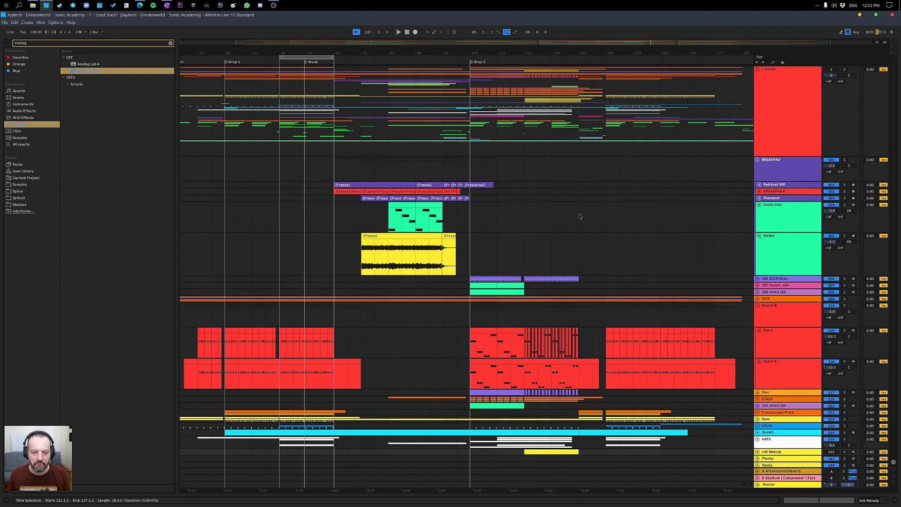
left_click(391, 250)
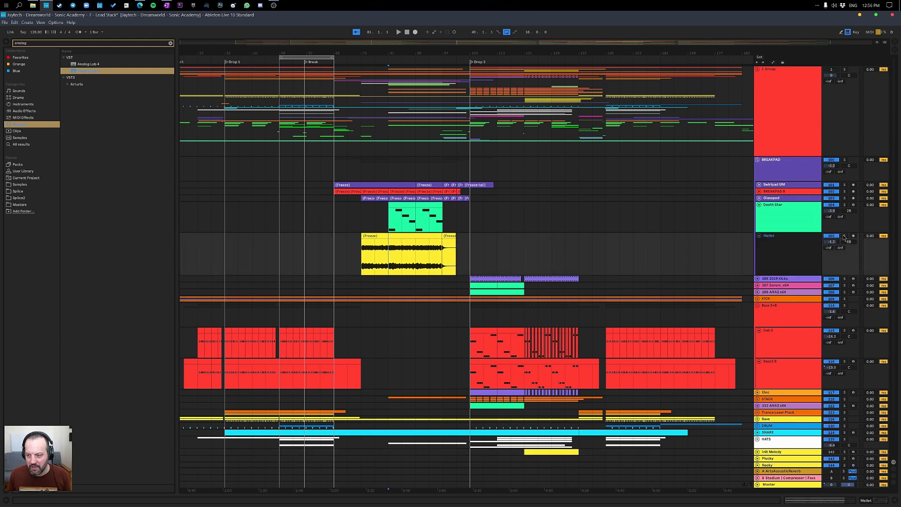
left_click(845, 236)
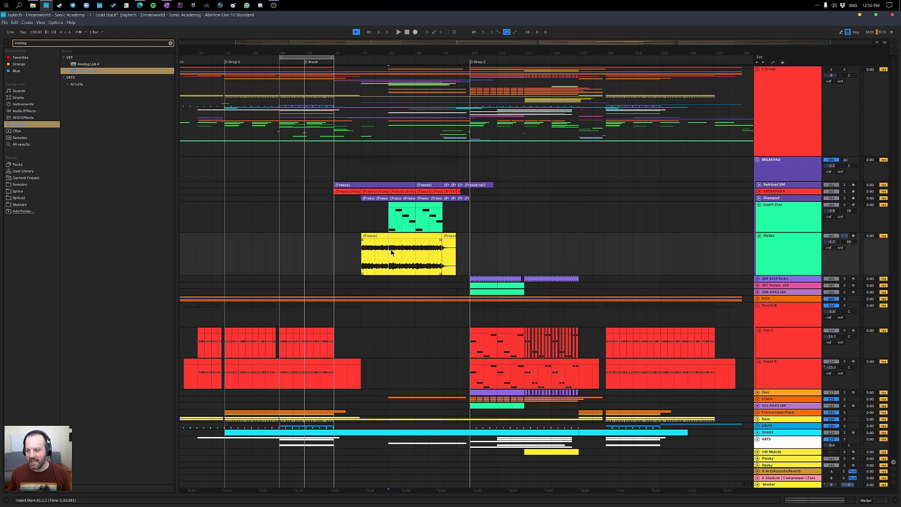
key("space")
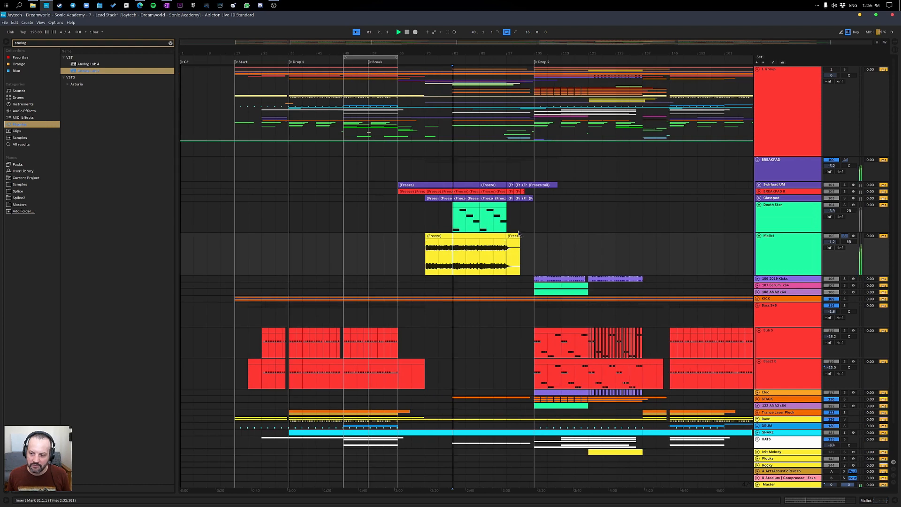
left_click(845, 237)
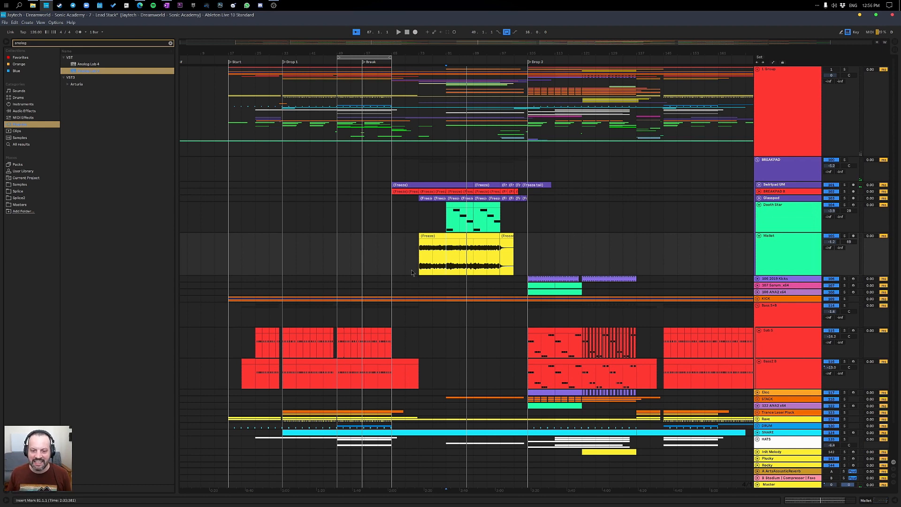
left_click(435, 241)
left_click(430, 235)
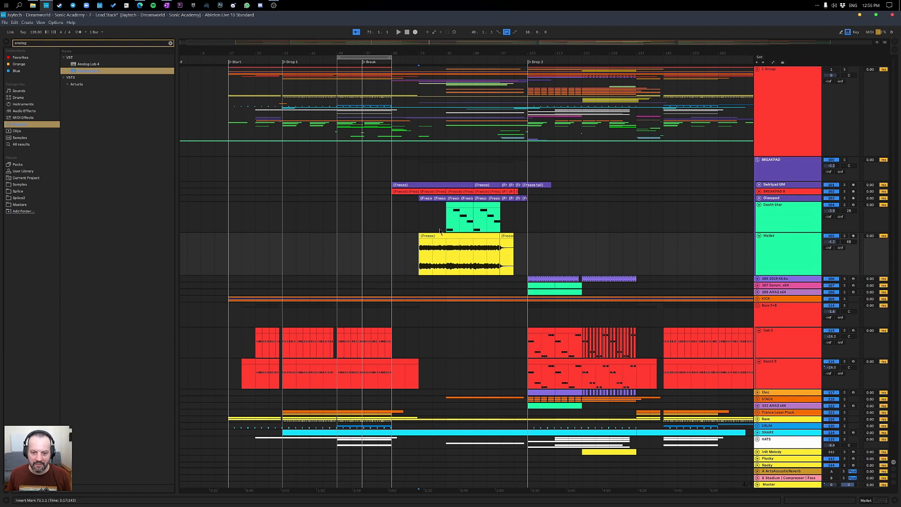
key("space")
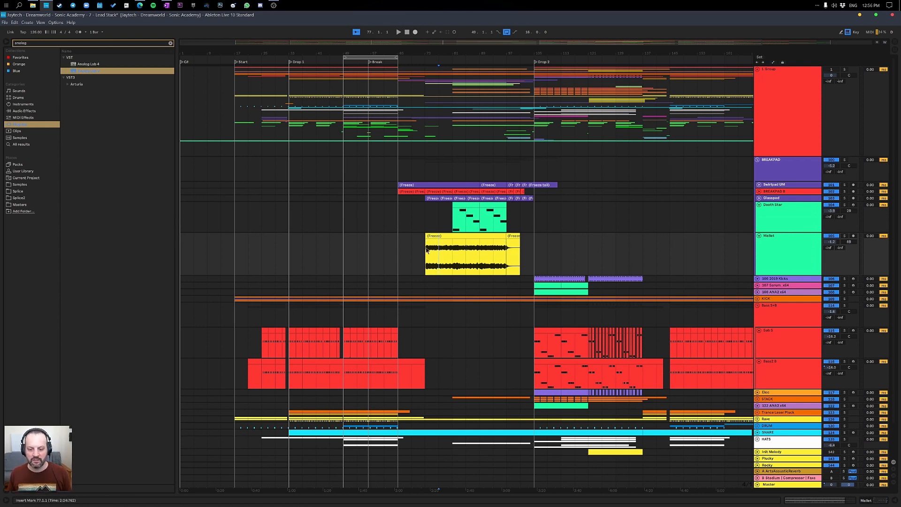
Unfold and activate the Init Melody track, and deactivate the tracks from Plucky through Hi Trance.
left_click(758, 452)
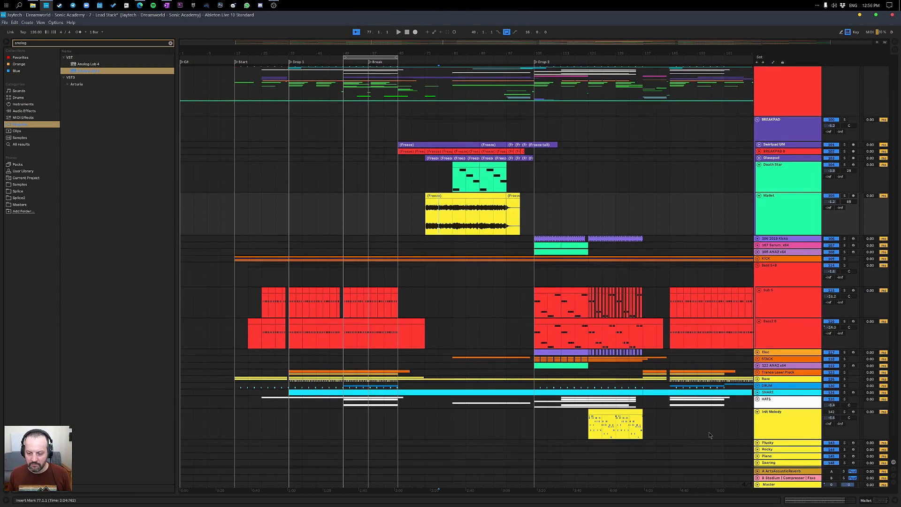
scroll(709, 435, "down", 2)
left_click(610, 392)
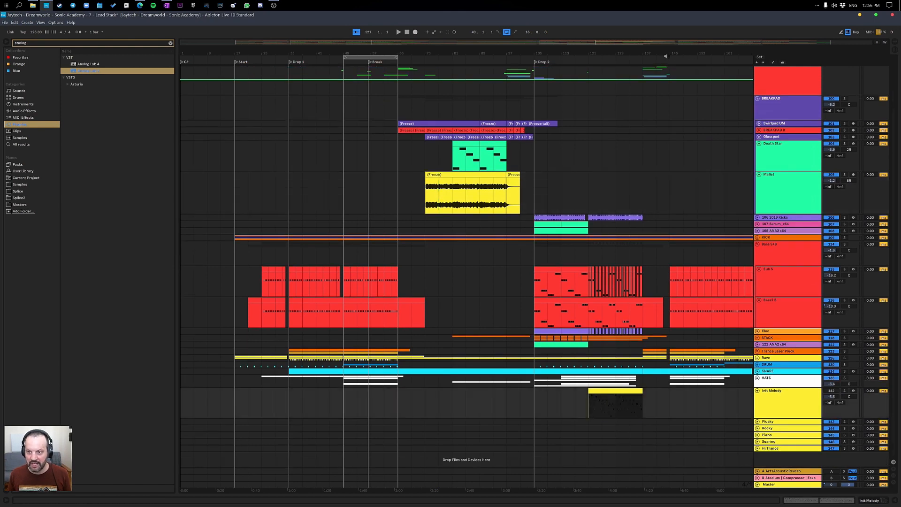
left_click_drag(665, 56, 822, 396)
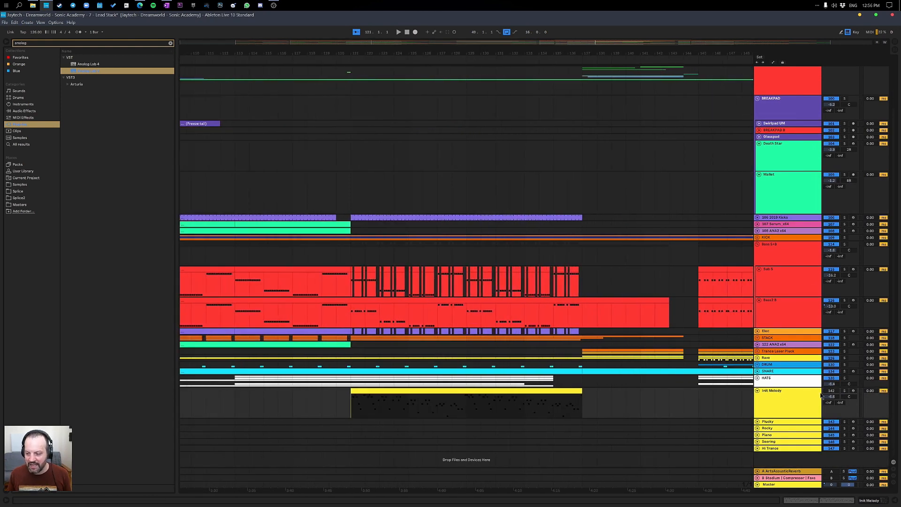
left_click(831, 396)
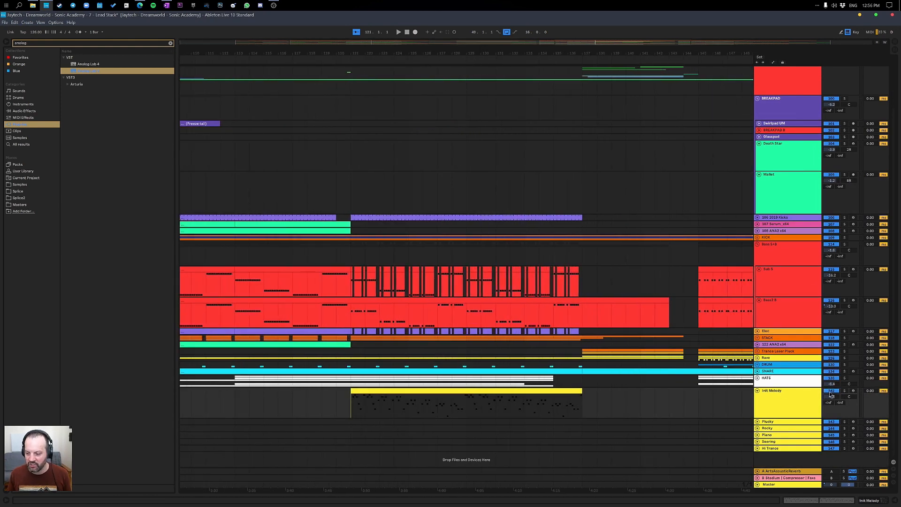
left_click(801, 448)
left_click(413, 367)
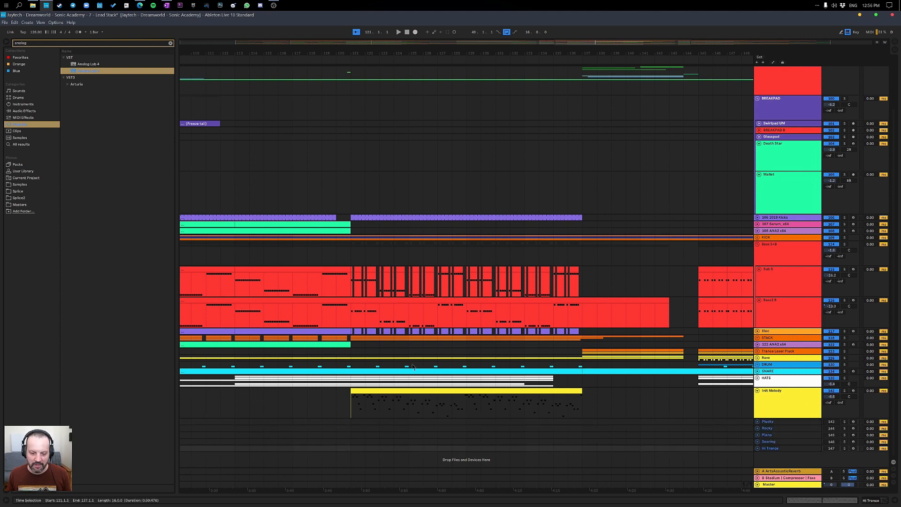
Audition the Init Melody clip together with the drop from bar 121, stop playback and reselect the clip.
left_click(385, 393)
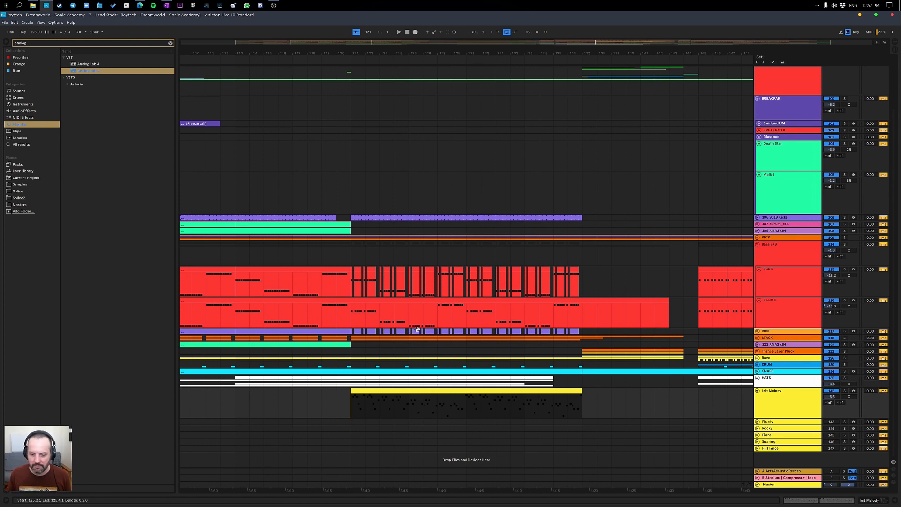
key("space")
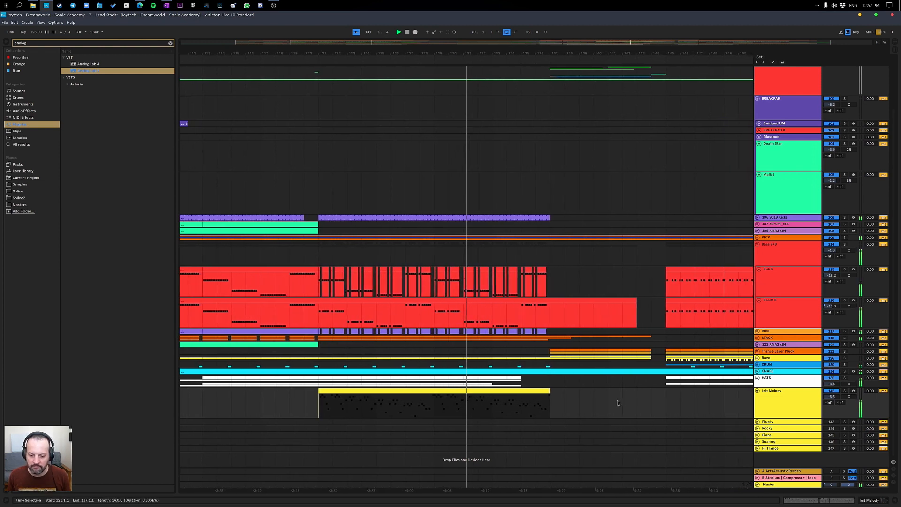
left_click(408, 32)
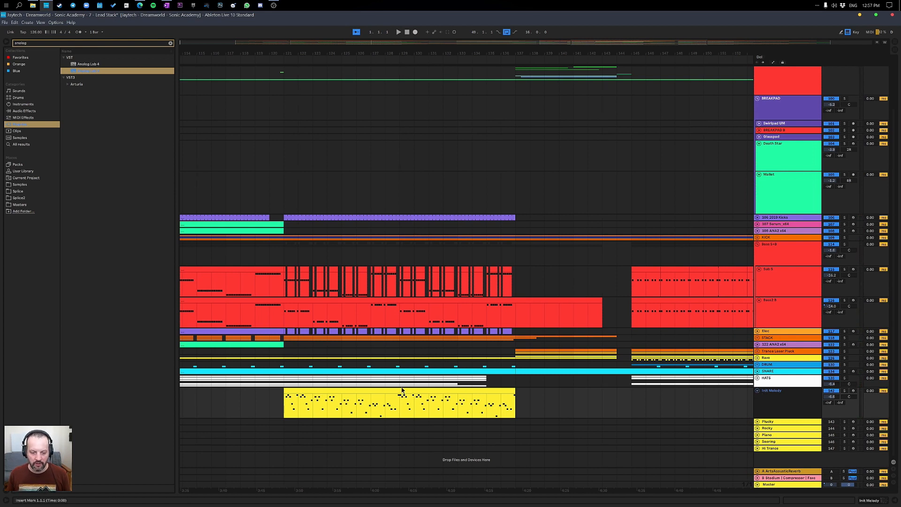
left_click(399, 394)
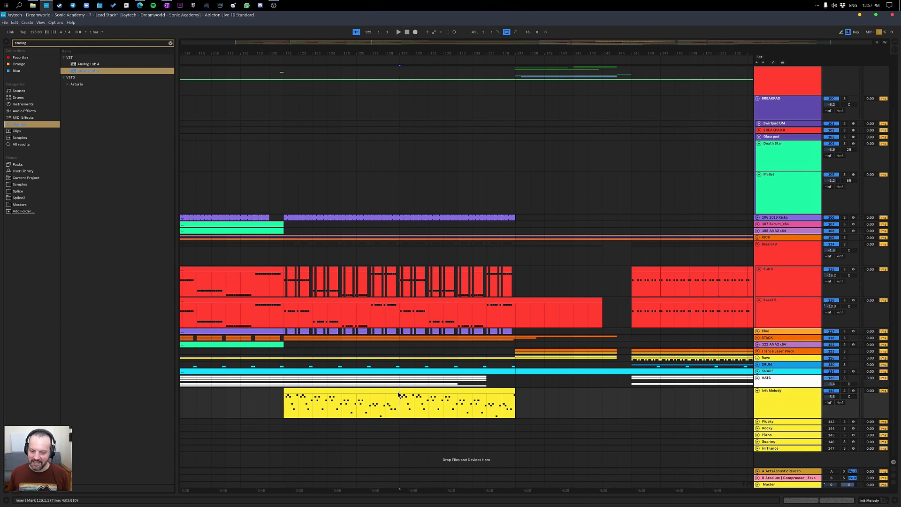
left_click(398, 389)
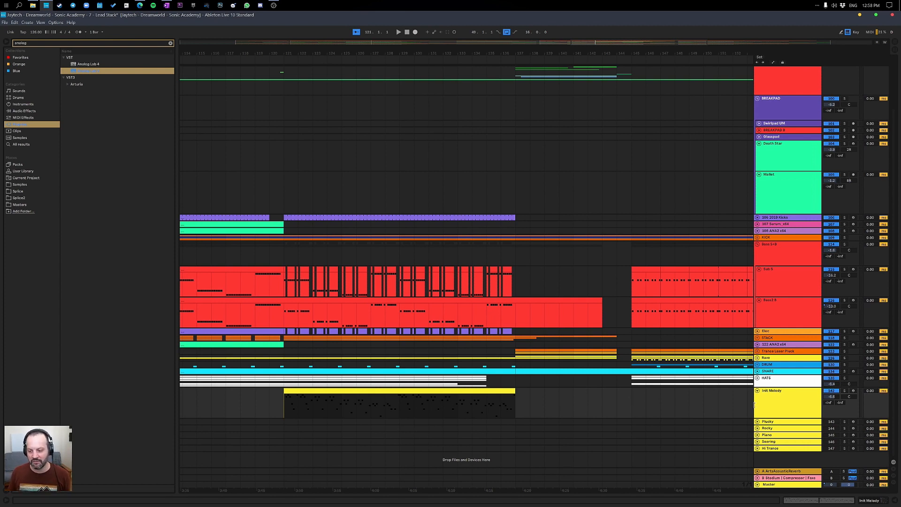
left_click(770, 422)
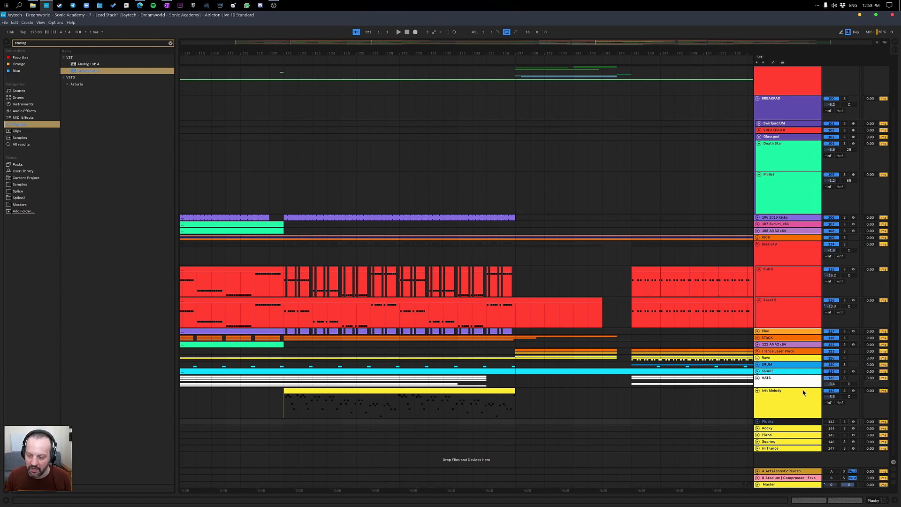
key("Down")
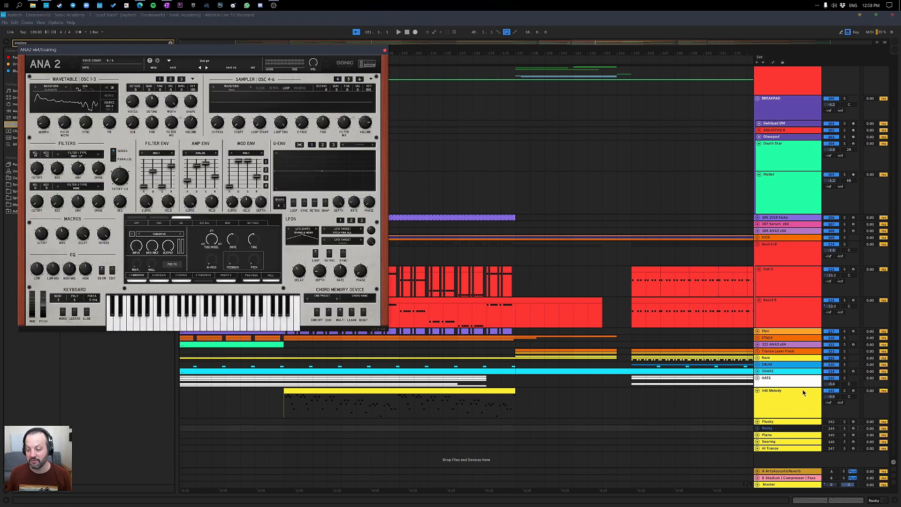
left_click(384, 50)
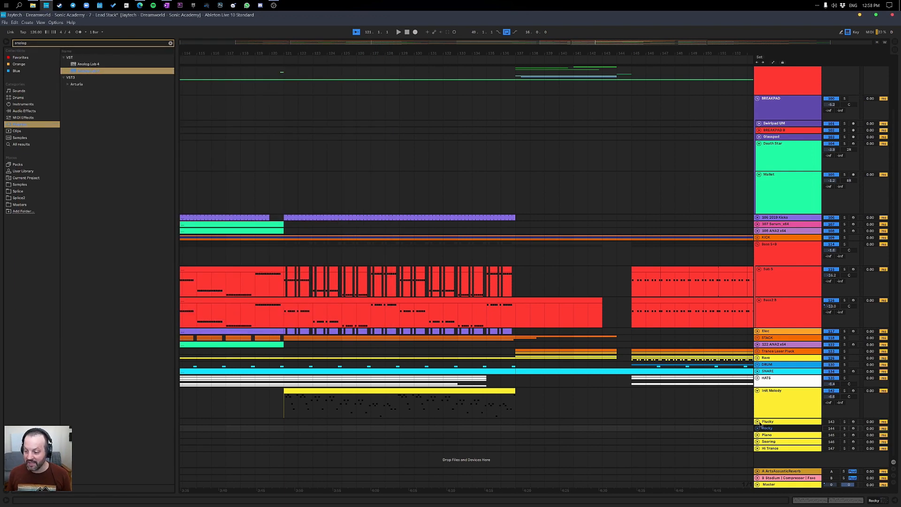
Copy the Init Melody clip onto the unfolded Plucky track, starting at bar 121.
left_click(771, 405)
left_click(457, 390)
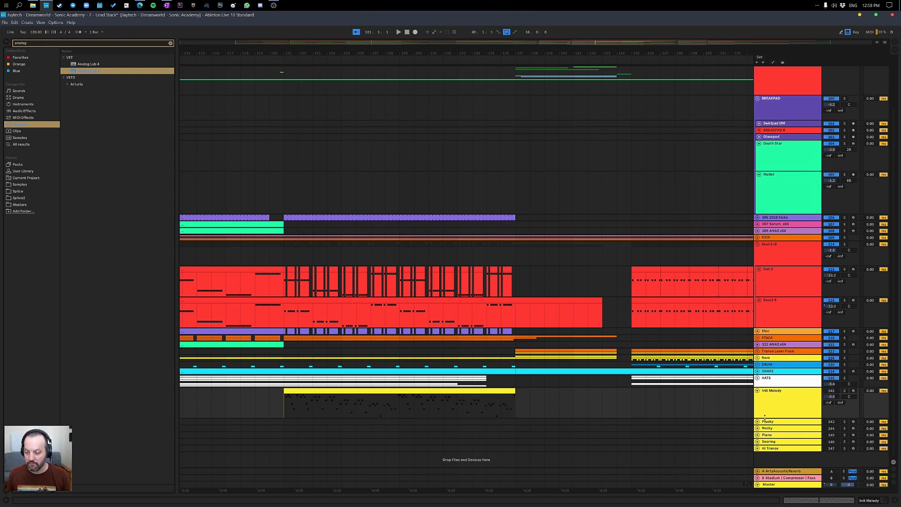
left_click(757, 421)
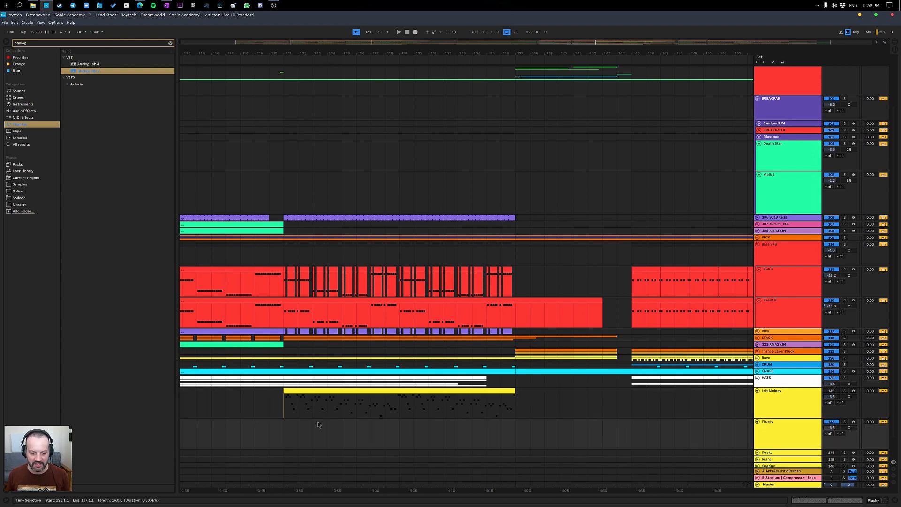
left_click(284, 427)
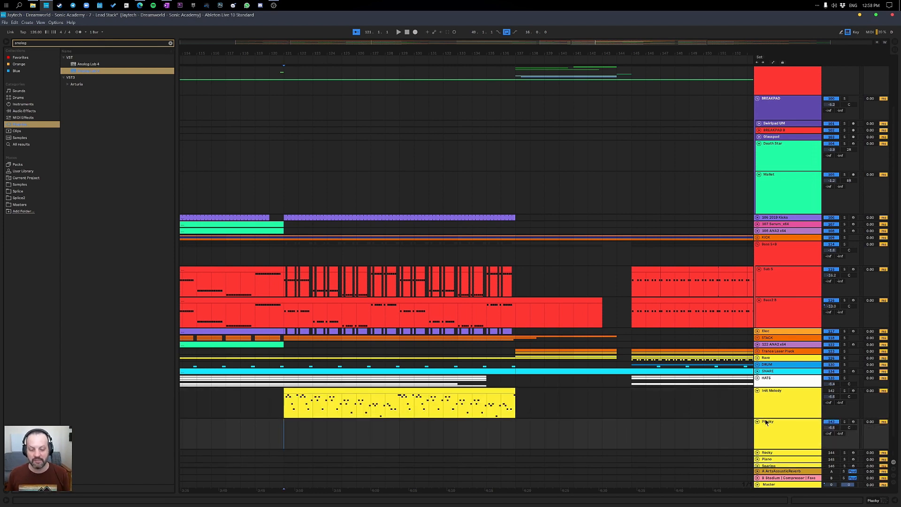
key("ctrl+v")
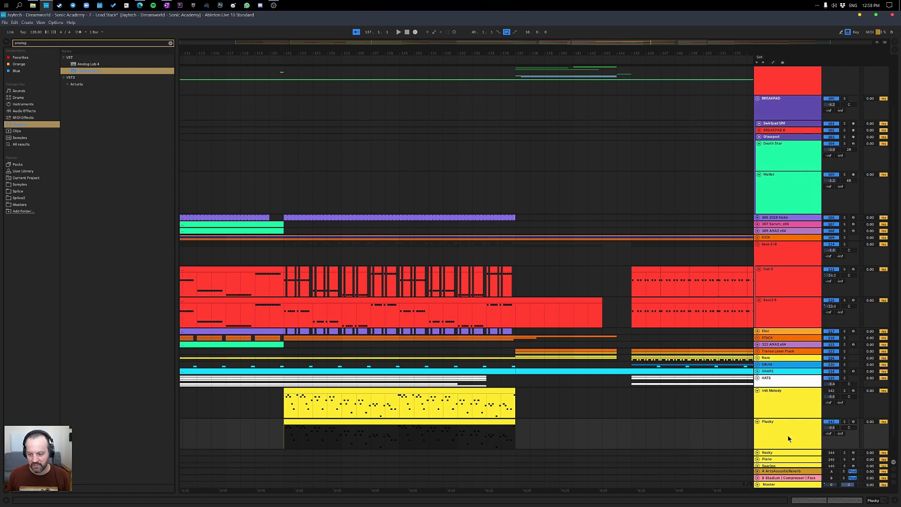
Audition the Cosmic Pluck preset in the Plucky track's ANA 2 synth with the drop, checking its effects section.
double_click(788, 435)
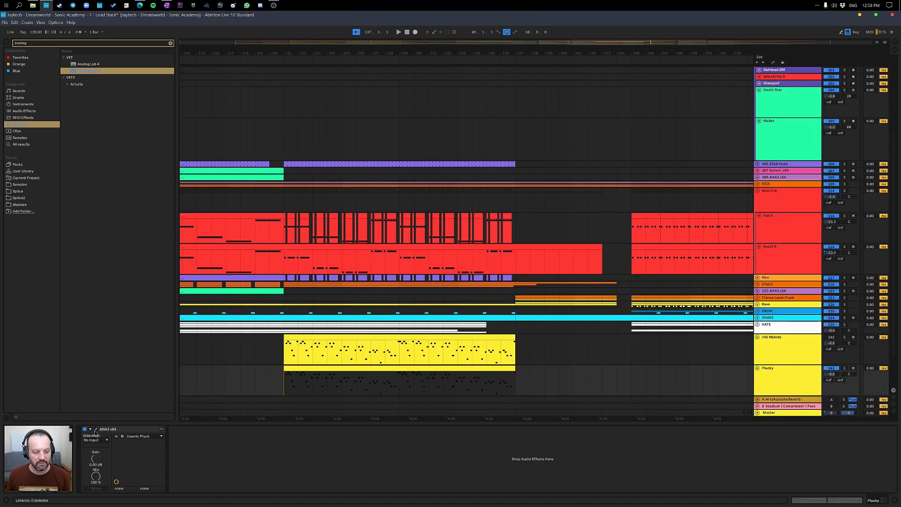
left_click(96, 430)
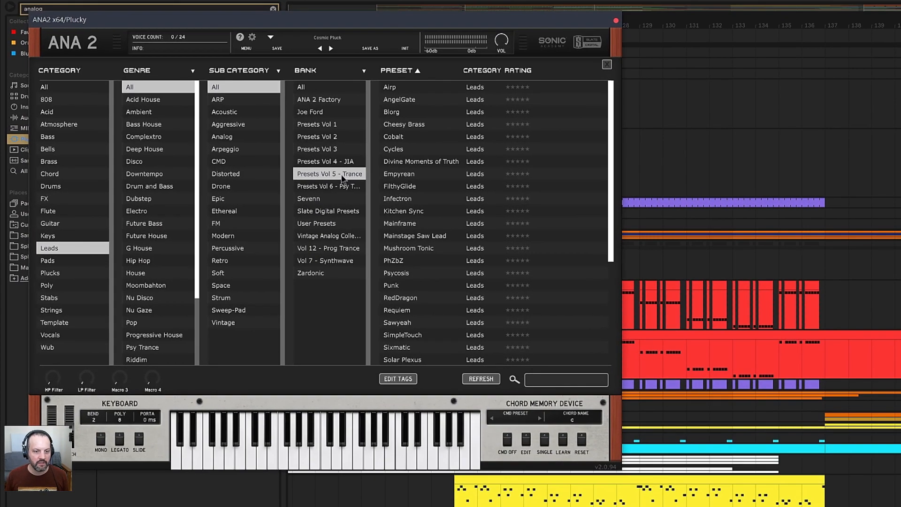
left_click(607, 64)
key("space")
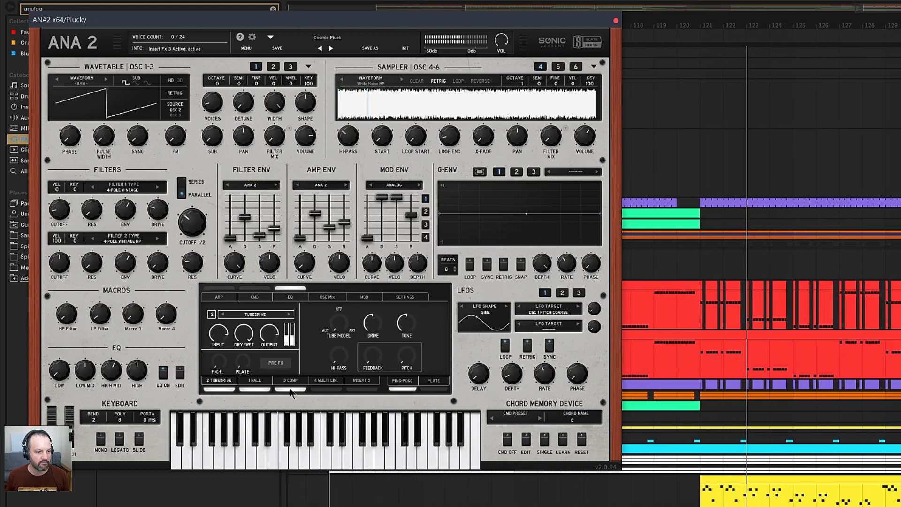
left_click(432, 390)
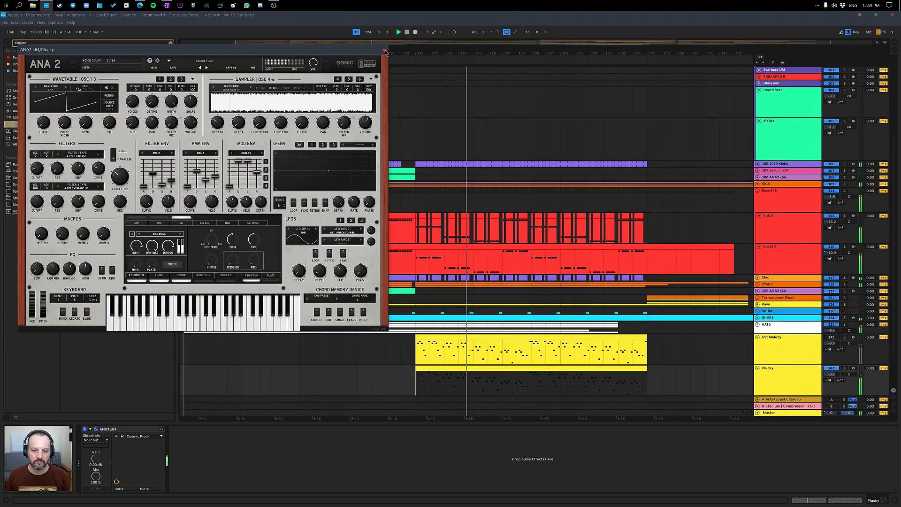
left_click(616, 20)
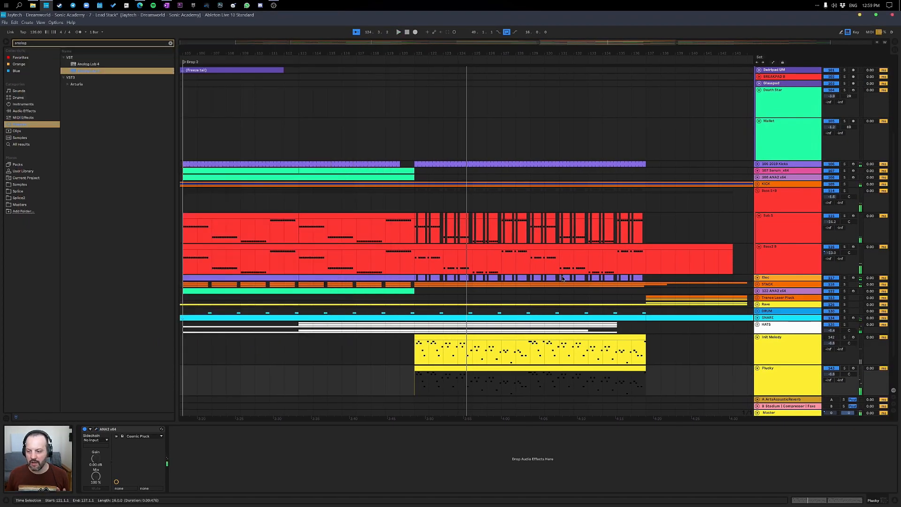
Unfold the Rocky track, copy the melody clip onto it starting at bar 121, and activate the track.
scroll(562, 275, "down", 3)
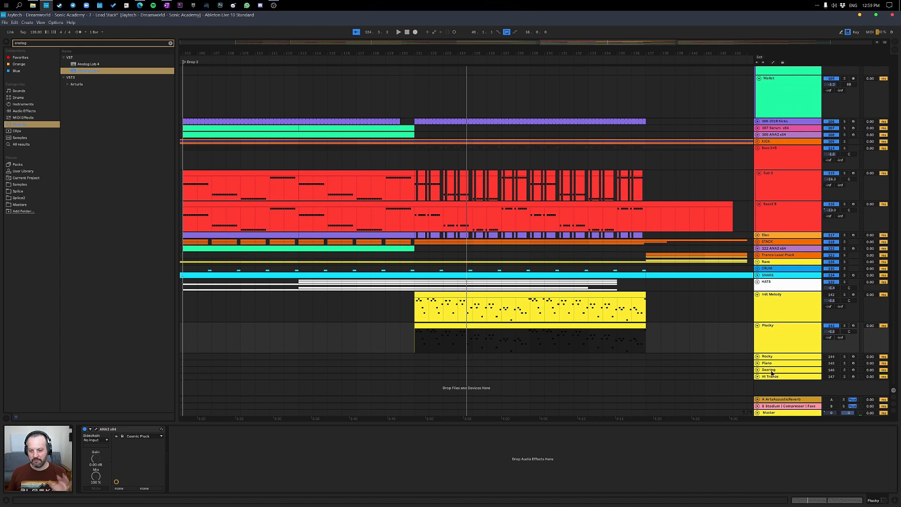
left_click(757, 357)
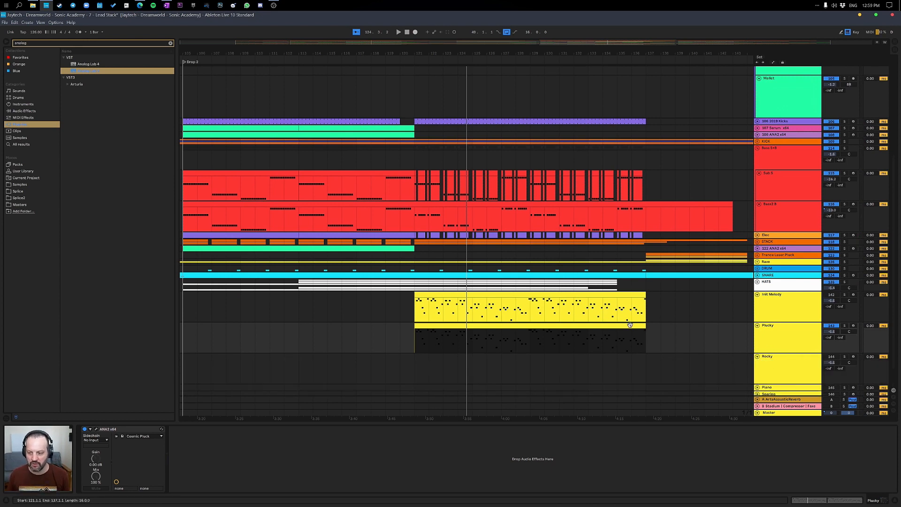
left_click(415, 369)
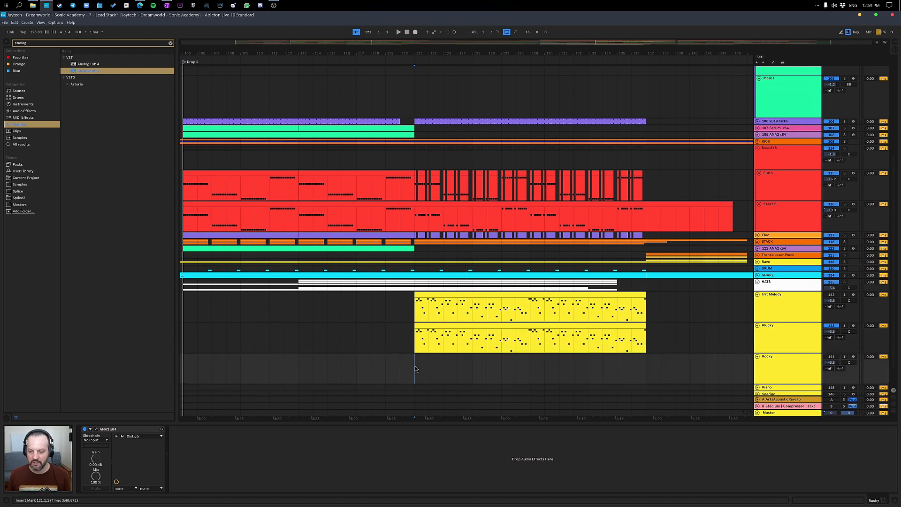
key("ctrl+v")
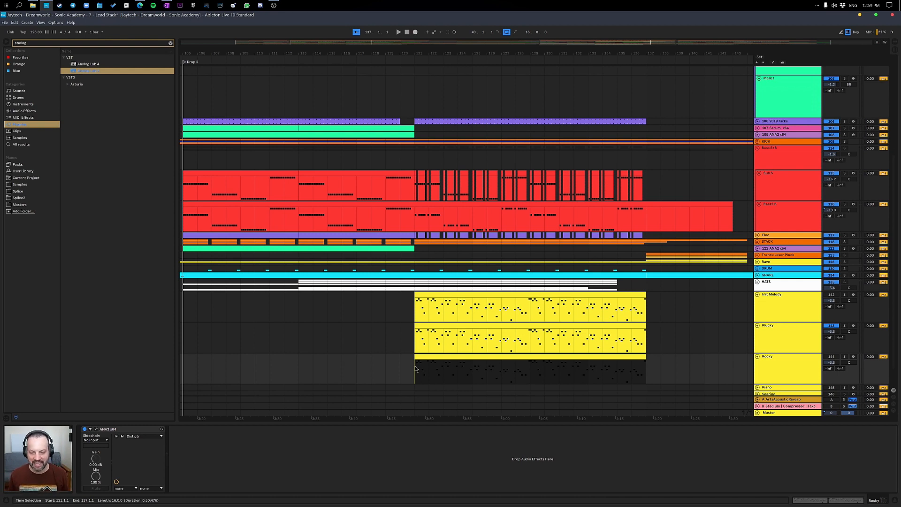
scroll(408, 319, "down", 2)
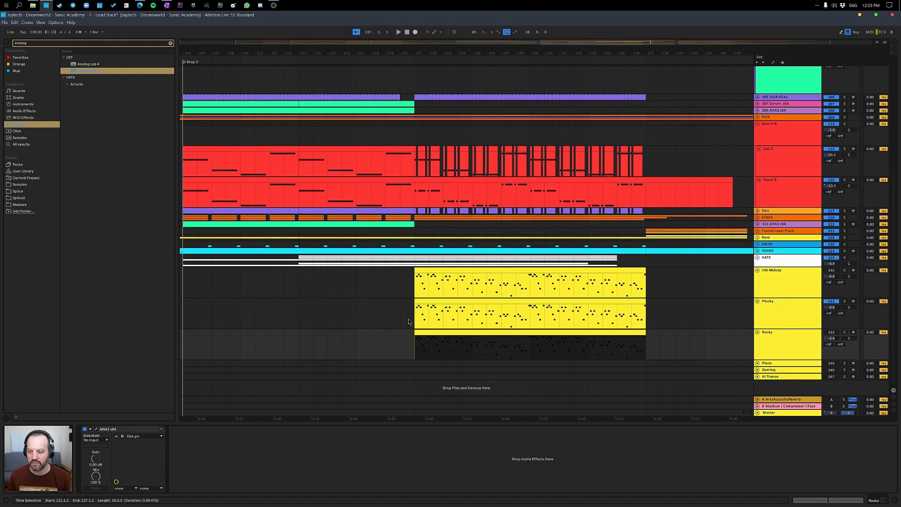
left_click(832, 332)
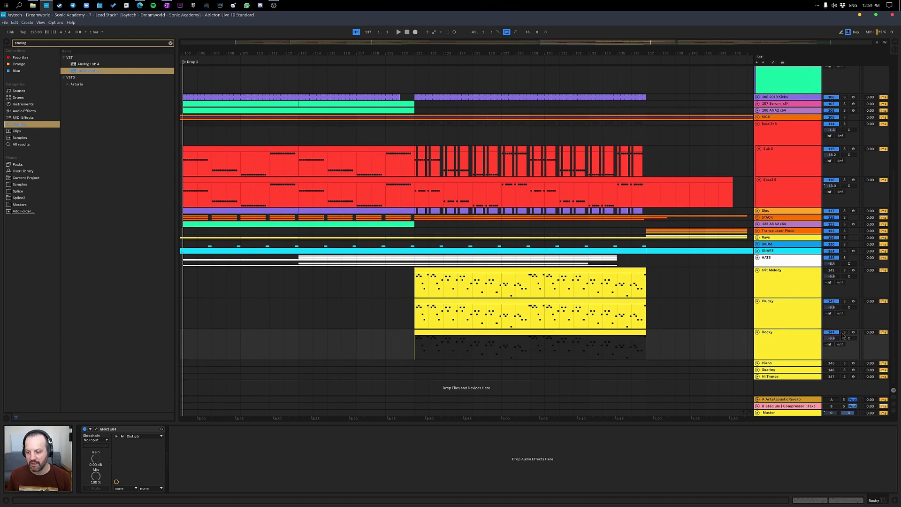
Audition the Dist gtr preset in the Rocky track's ANA 2 synth together with the drop, checking its effects section.
left_click(95, 430)
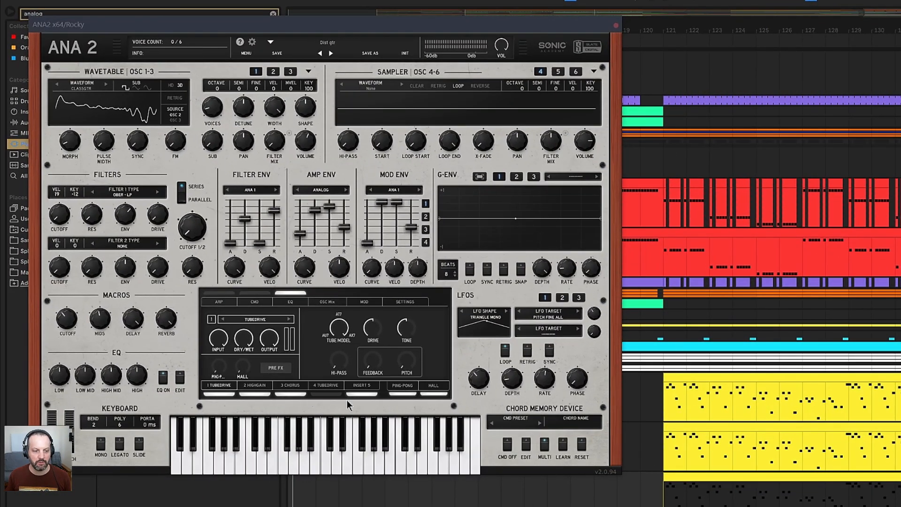
key("space")
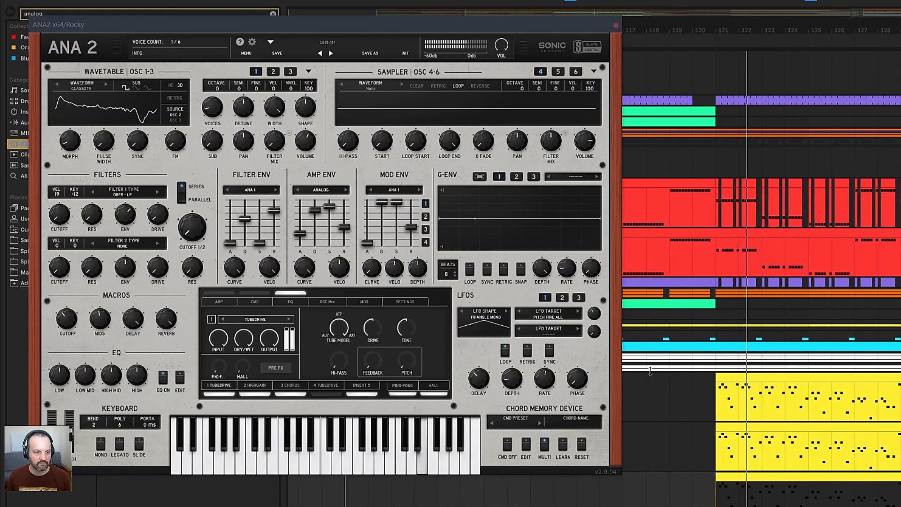
left_click(203, 234)
left_click_drag(203, 234, 200, 225)
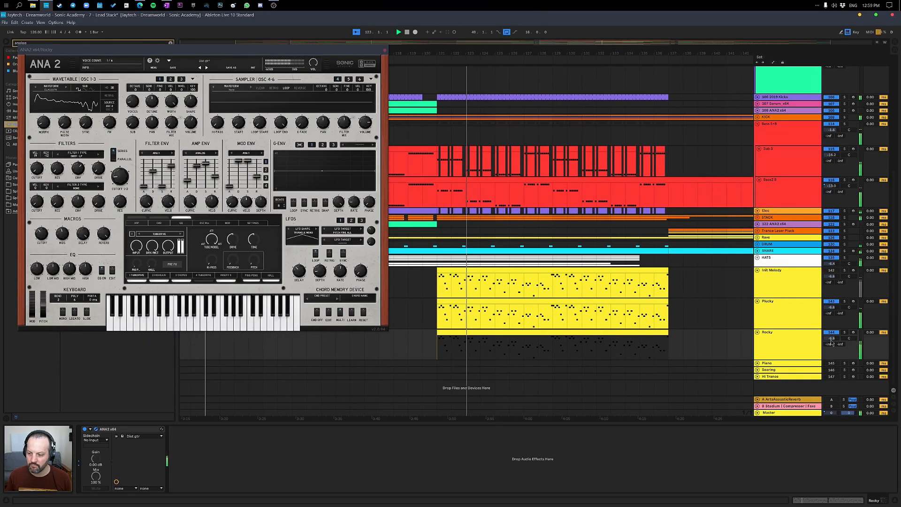
key("ctrl+alt+p")
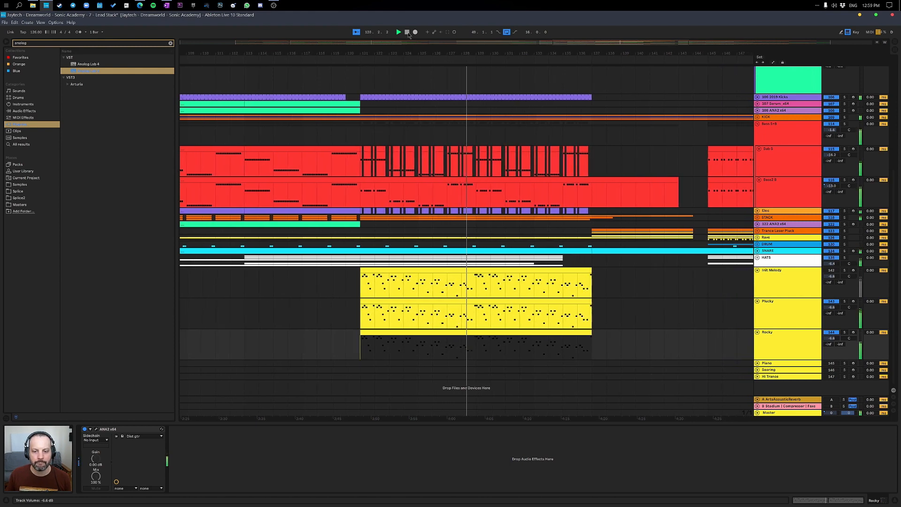
Stop playback and reset the Rocky track's volume to 0 dB.
left_click(832, 338)
key("space")
key("Delete")
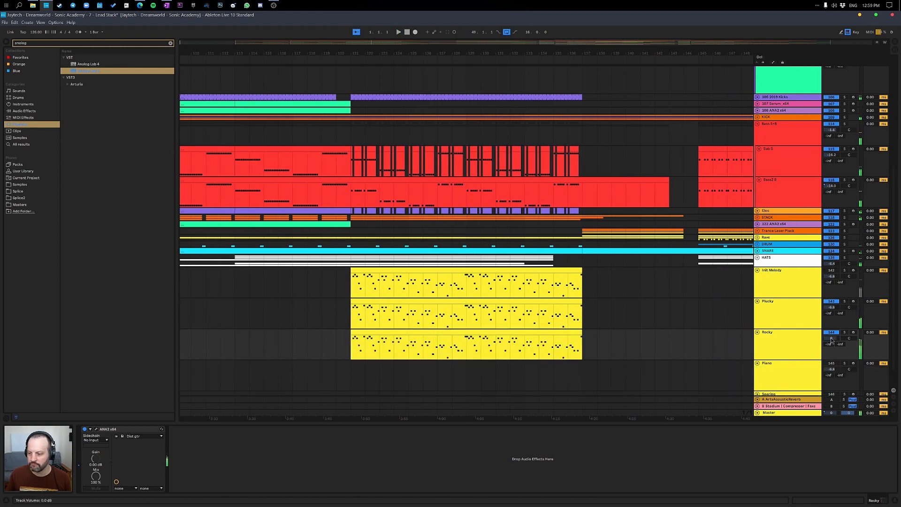
Copy the melody clip from Rocky onto the Piano track at bar 121 and activate the Piano track, closing its Analog Lab V window.
left_click(550, 336)
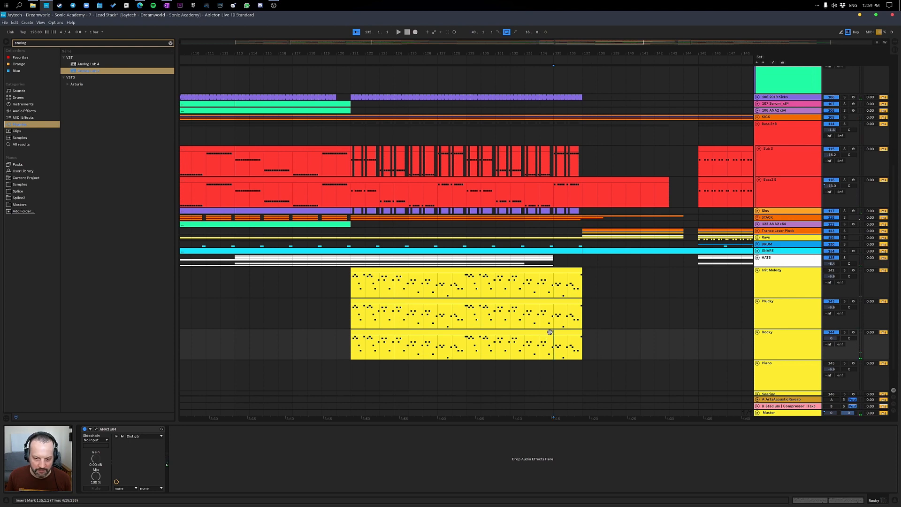
left_click(550, 332)
left_click(354, 365)
key("Return")
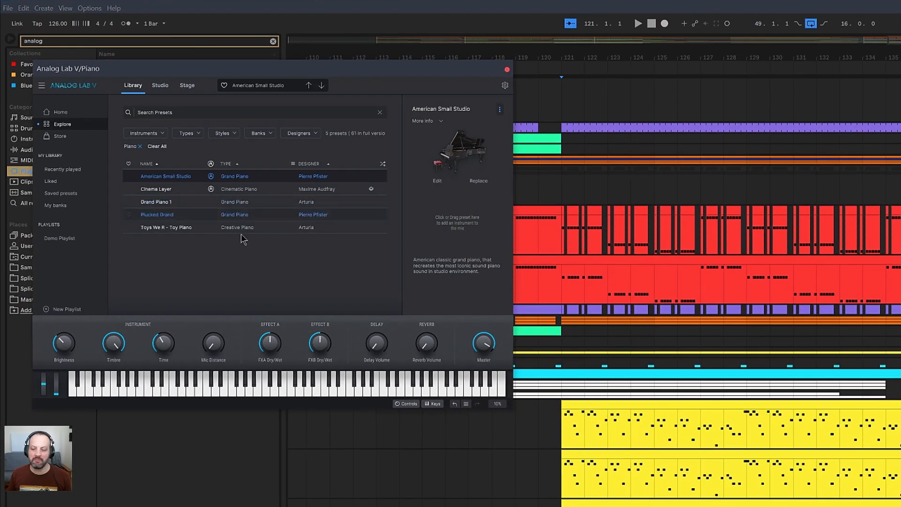
left_click(597, 504)
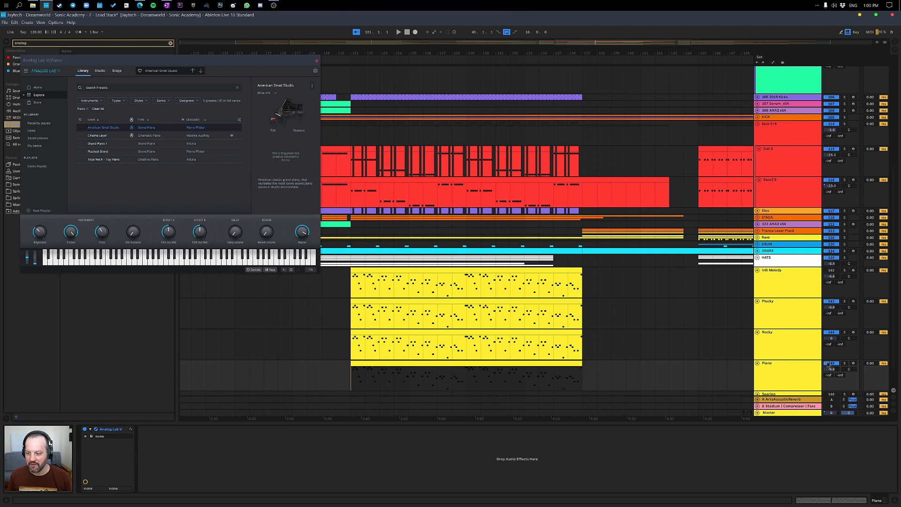
scroll(585, 301, "down", 1)
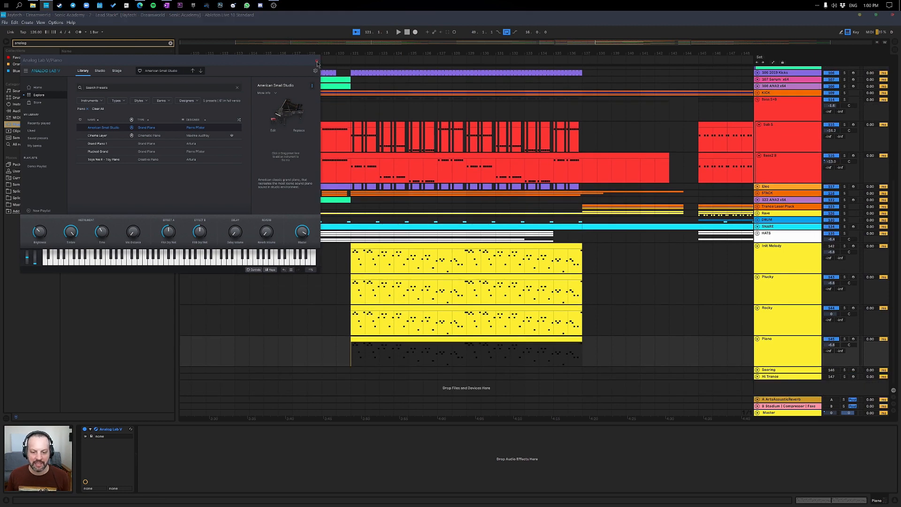
left_click(318, 62)
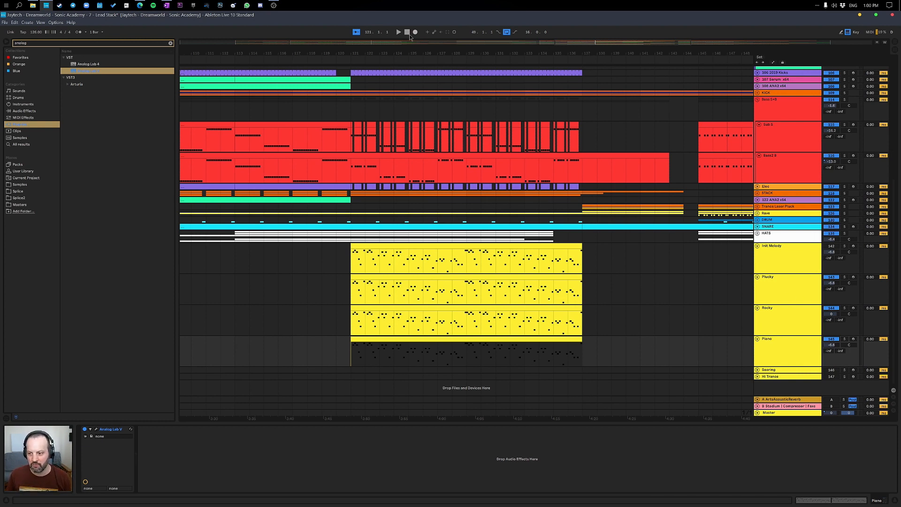
Audition the Piano track in solo and with the full drop, lowering the Rocky track's volume to balance the layers.
key("space")
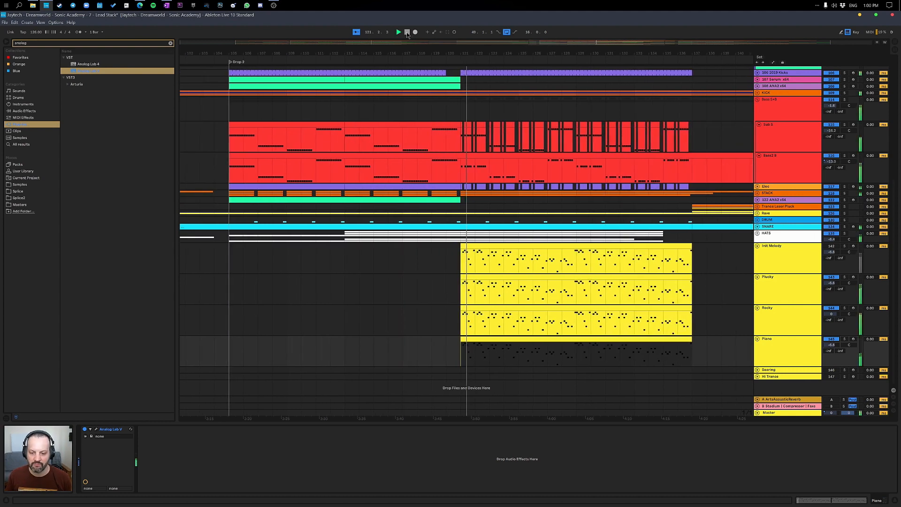
left_click(845, 339)
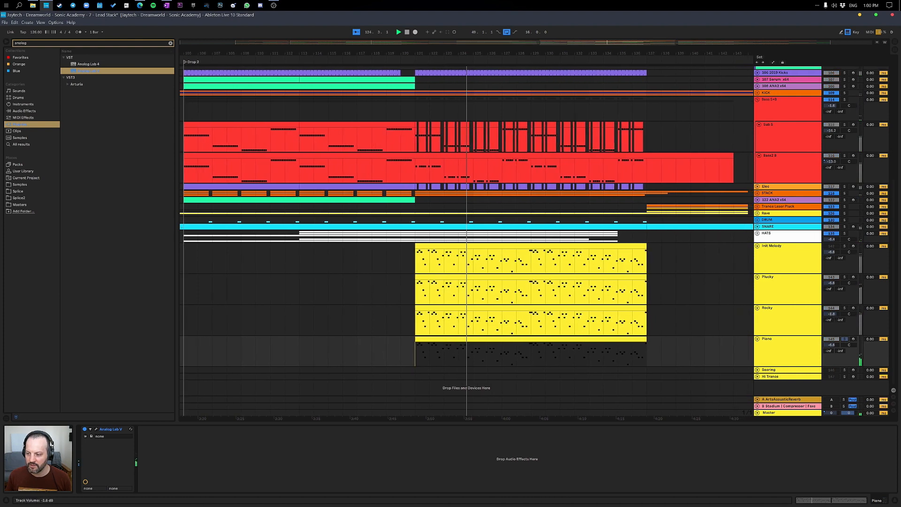
left_click_drag(832, 313, 831, 320)
left_click(845, 339)
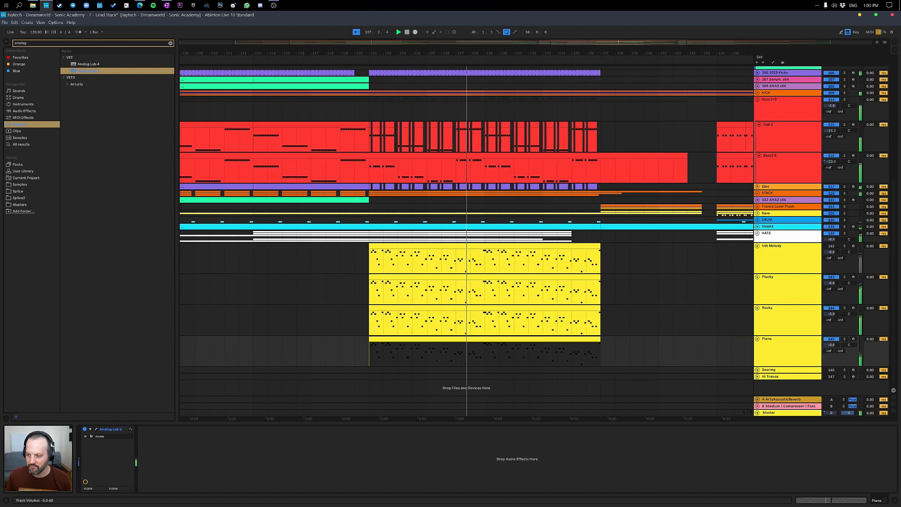
left_click_drag(831, 313, 832, 328)
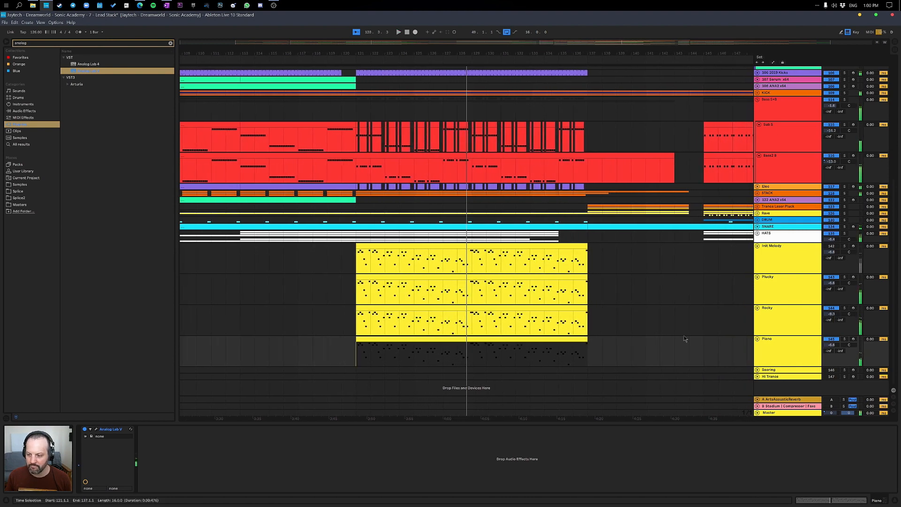
Unfold the Soaring track, copy the melody clip onto it starting at bar 121, and activate the track.
left_click(758, 370)
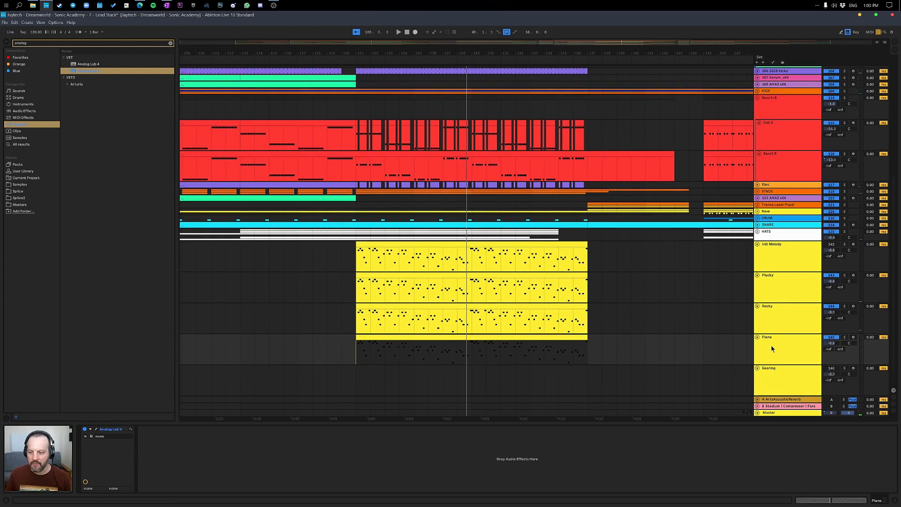
scroll(459, 360, "down", 2)
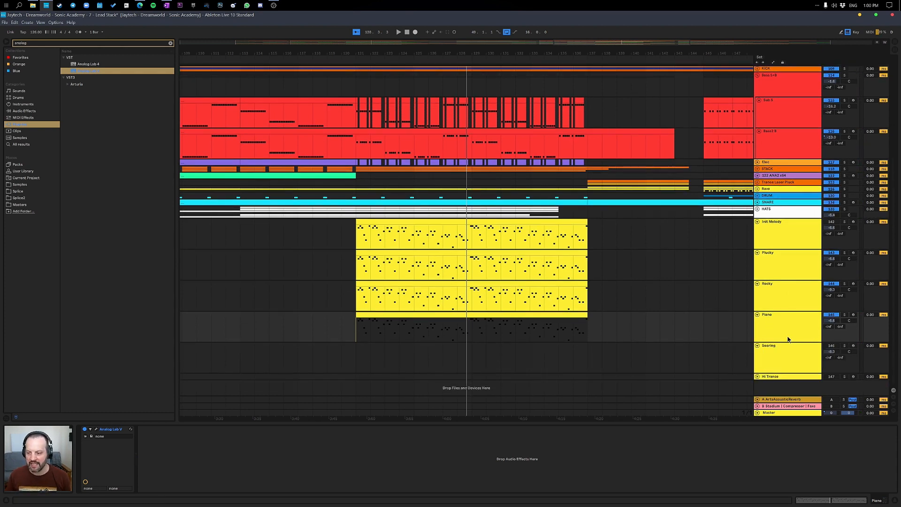
left_click(787, 353)
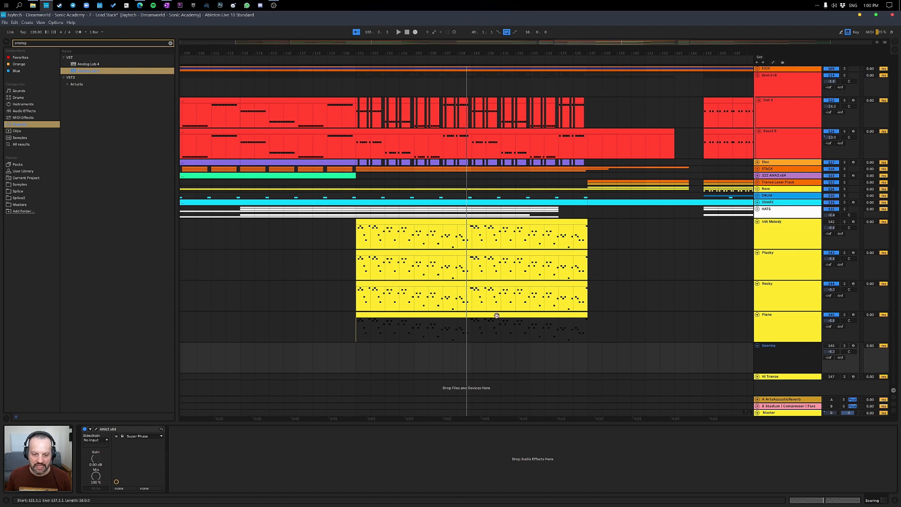
left_click(368, 331)
left_click(358, 356)
key("ctrl+v")
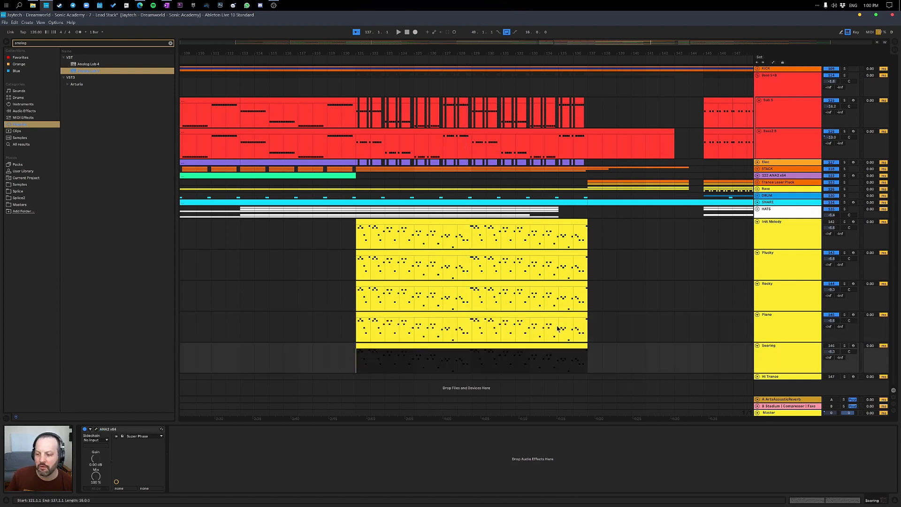
left_click(837, 348)
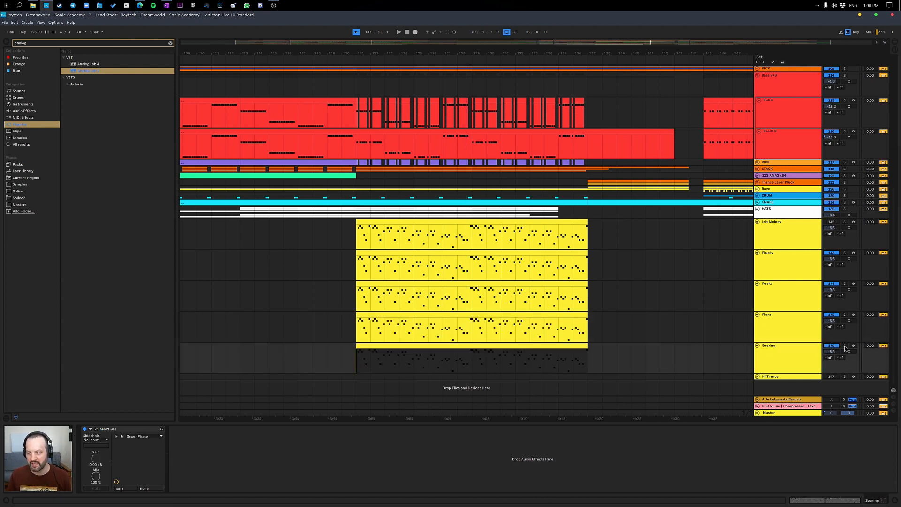
Audition the Soaring track in solo and inspect the Super Phase preset in its ANA 2 synth.
key("space")
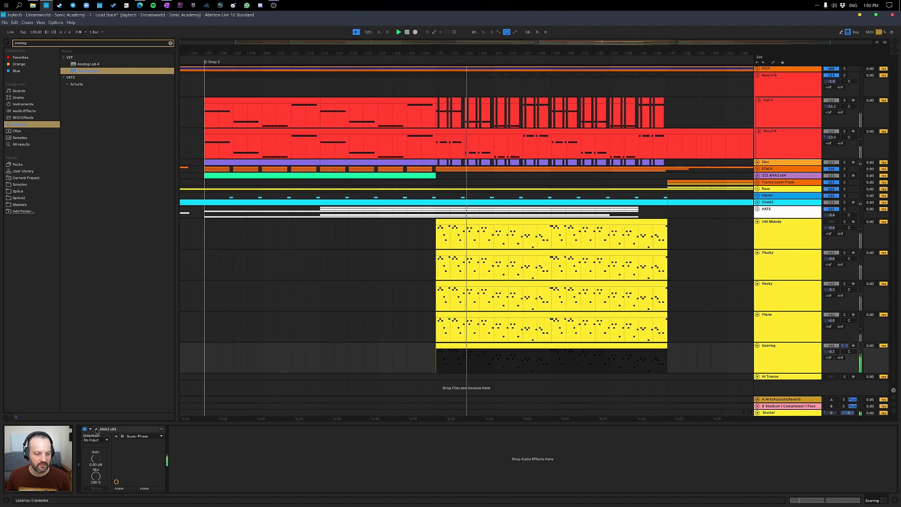
left_click(97, 430)
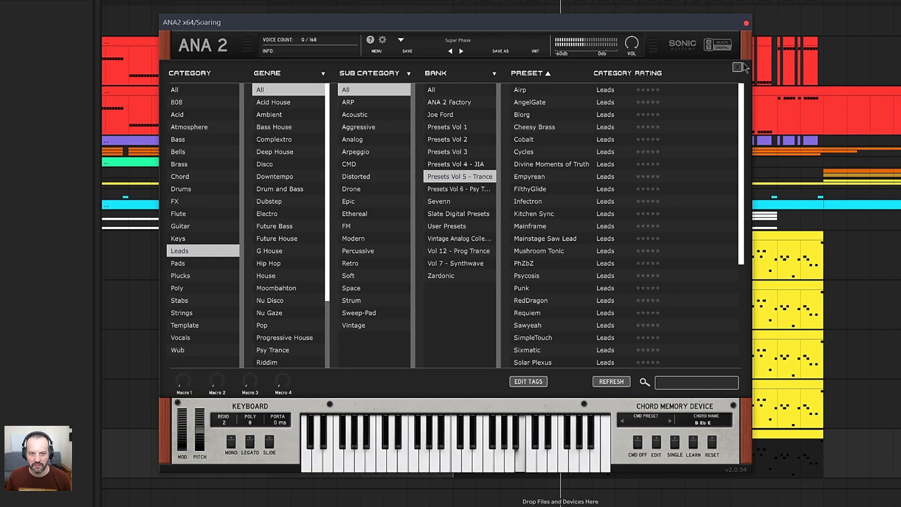
left_click(737, 68)
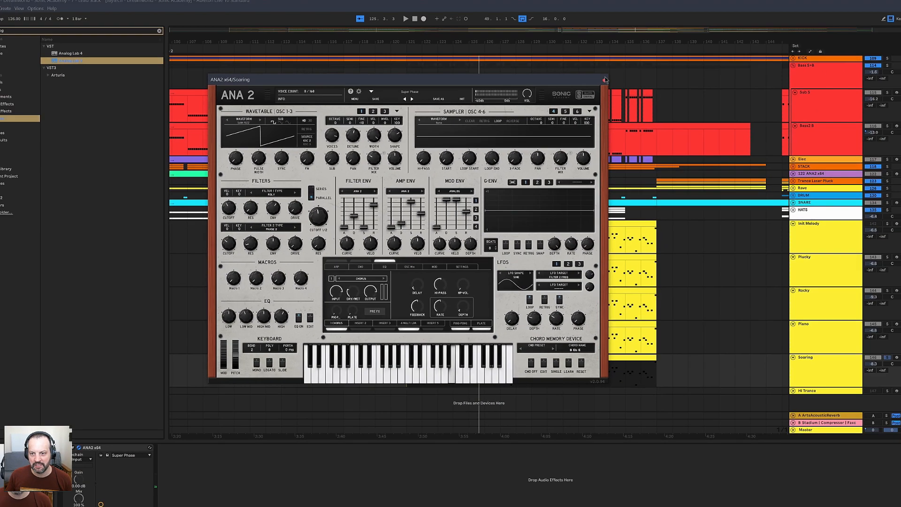
left_click(746, 24)
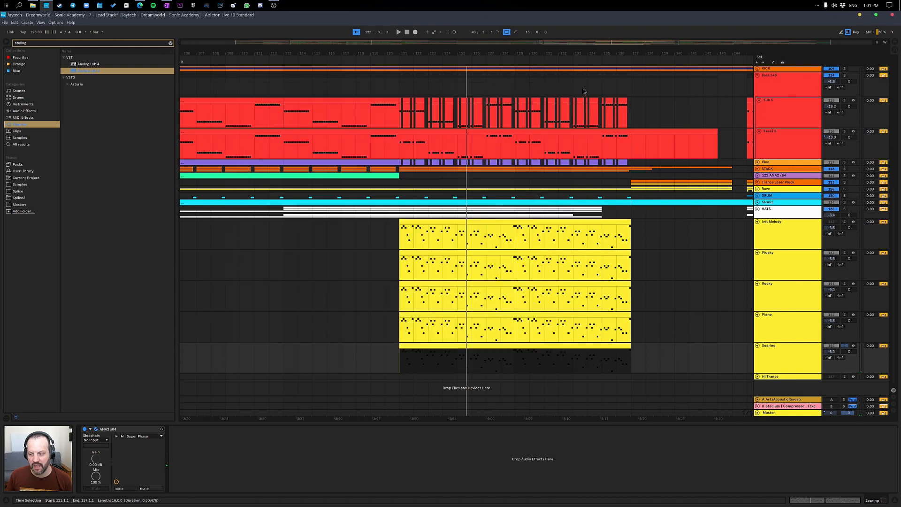
left_click(806, 345)
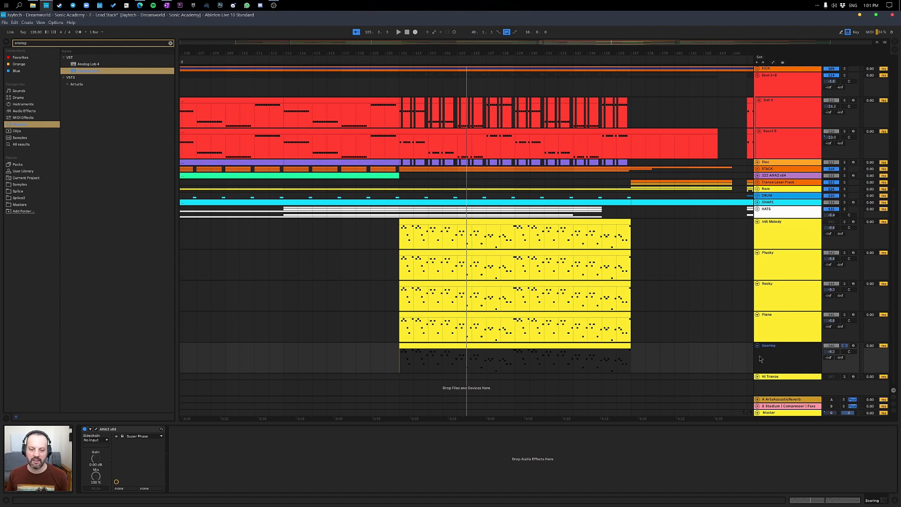
left_click(424, 345)
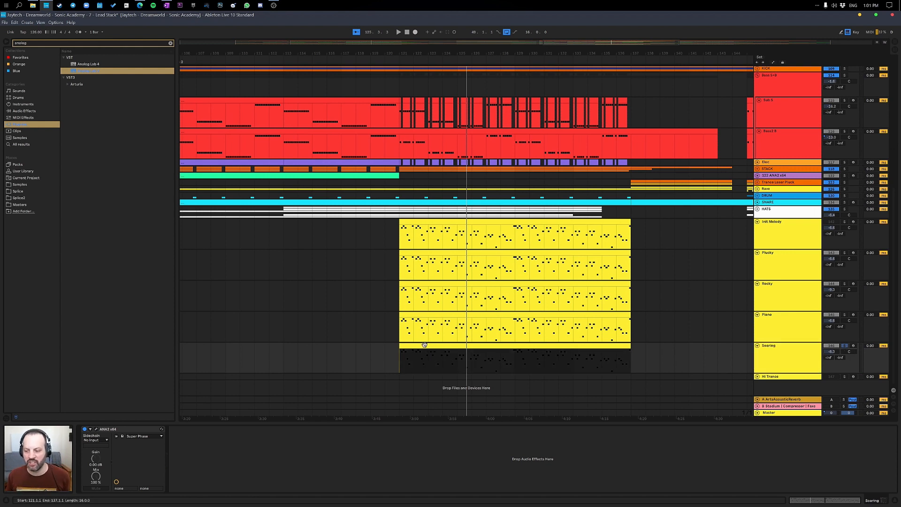
left_click(771, 355)
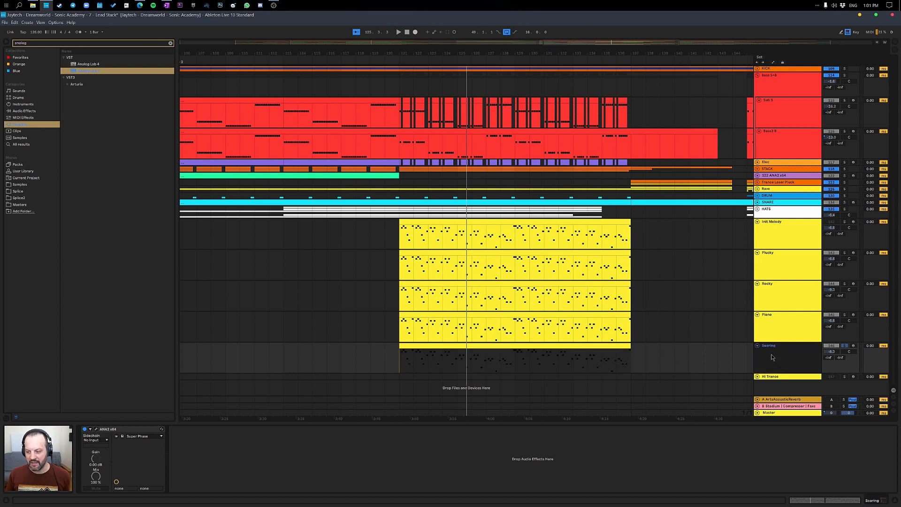
Unsolo the Soaring track, audition all the lead layers together with the drop, and stop playback.
left_click(845, 346)
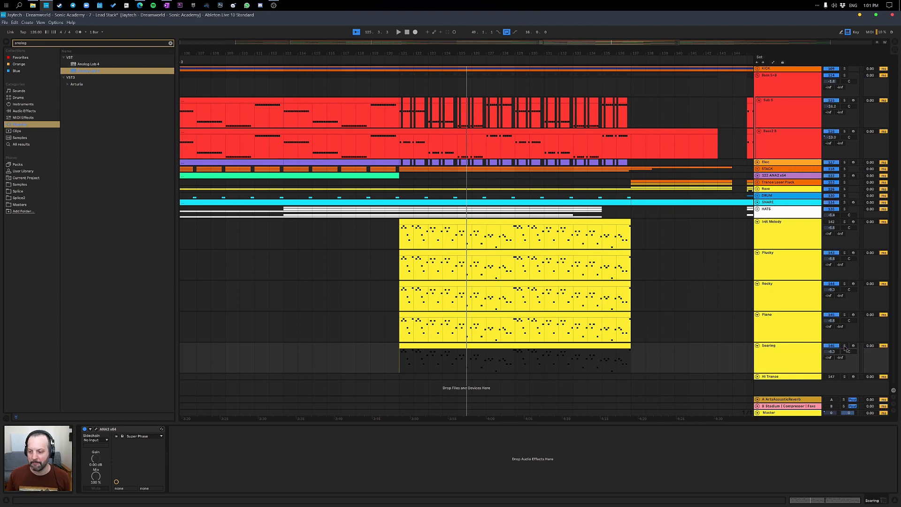
key("space")
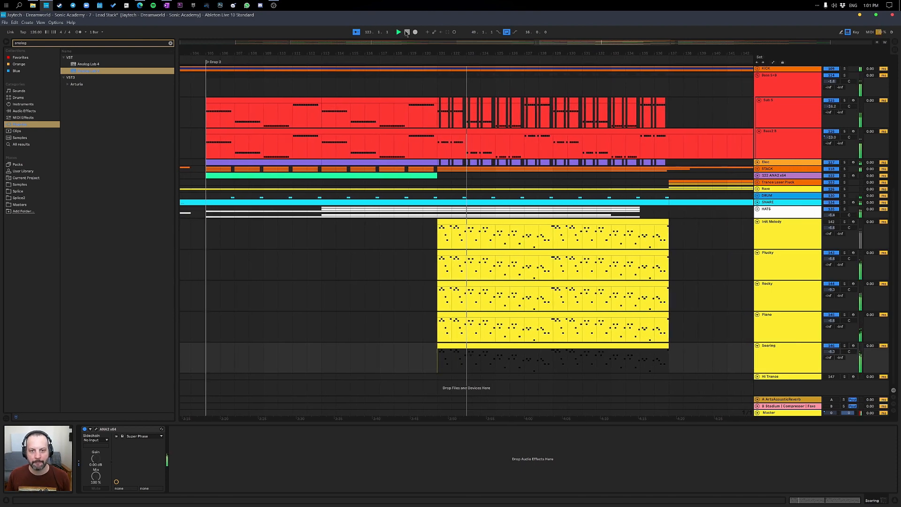
left_click(407, 32)
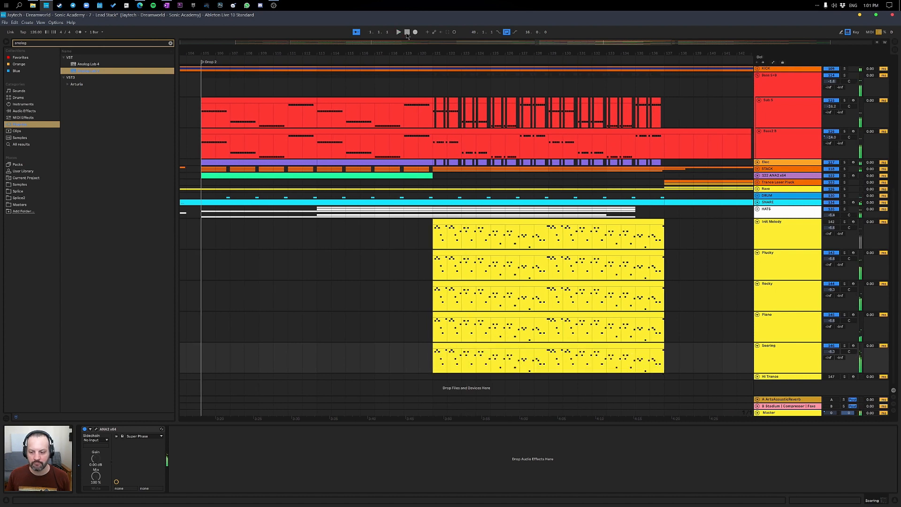
Unfold the Hi Trance track, copy the melody clip onto it starting at bar 121, and activate the track.
left_click(761, 378)
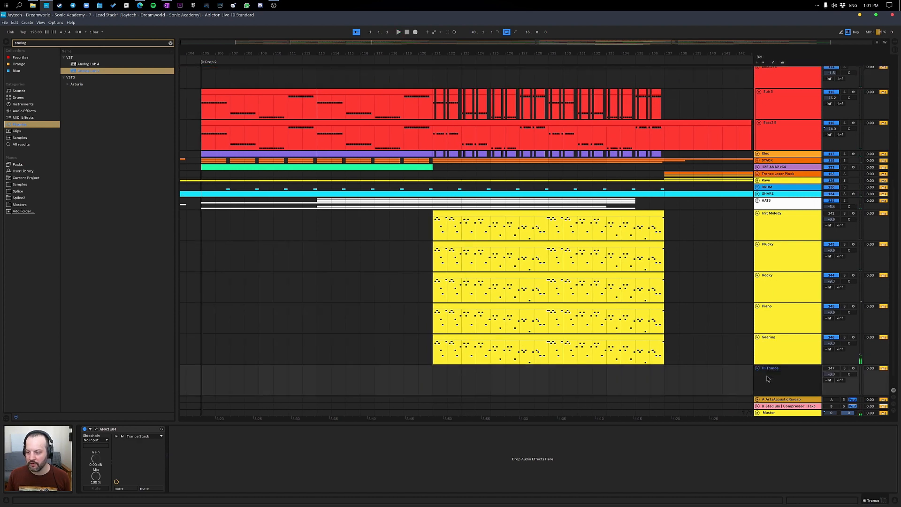
left_click(628, 335)
left_click(435, 376)
key("ctrl+v")
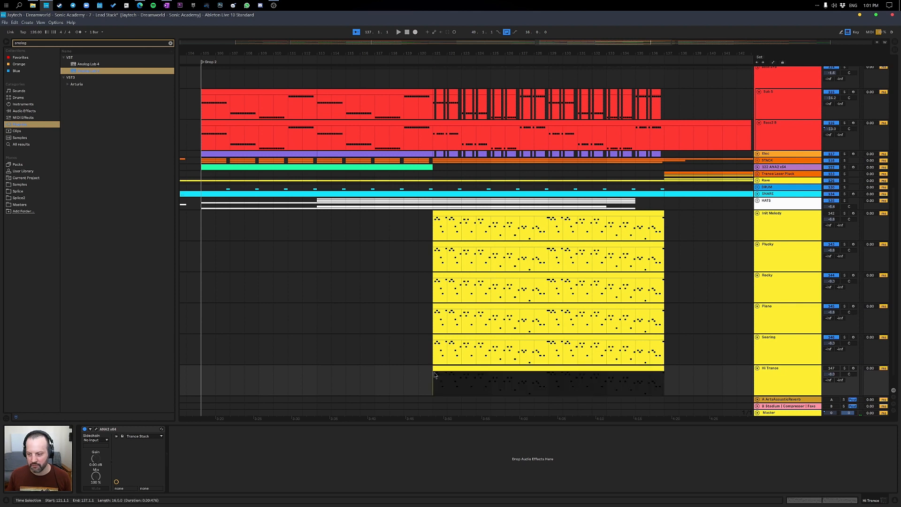
left_click(831, 368)
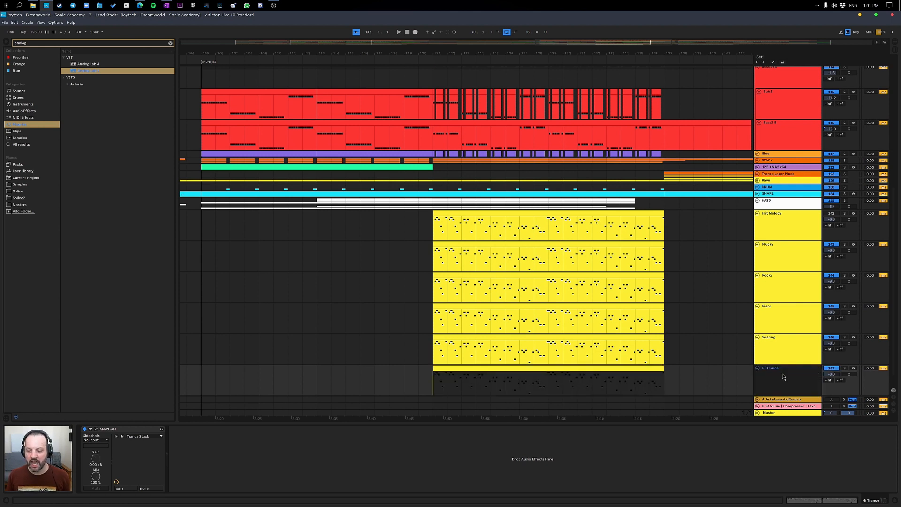
Audition the Hi Trance track in solo and transpose all notes in its melody clip up one octave.
left_click(845, 369)
key("space")
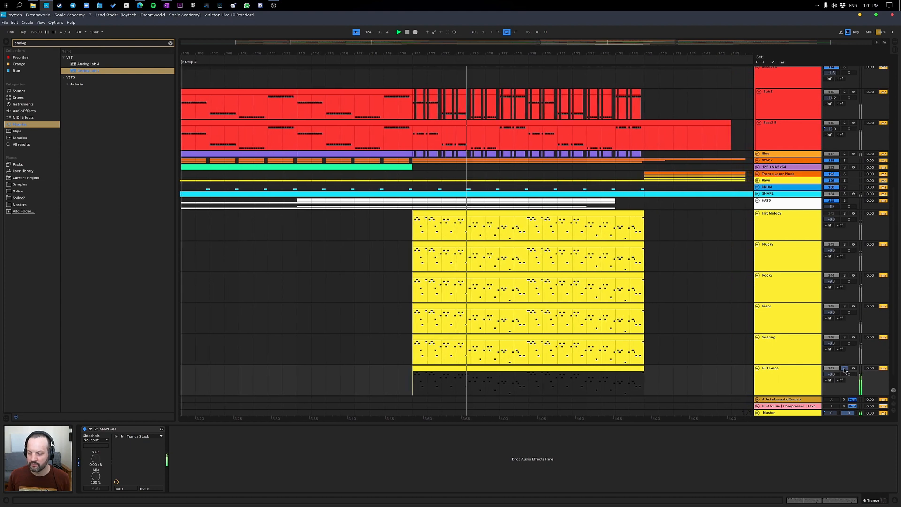
left_click(511, 367)
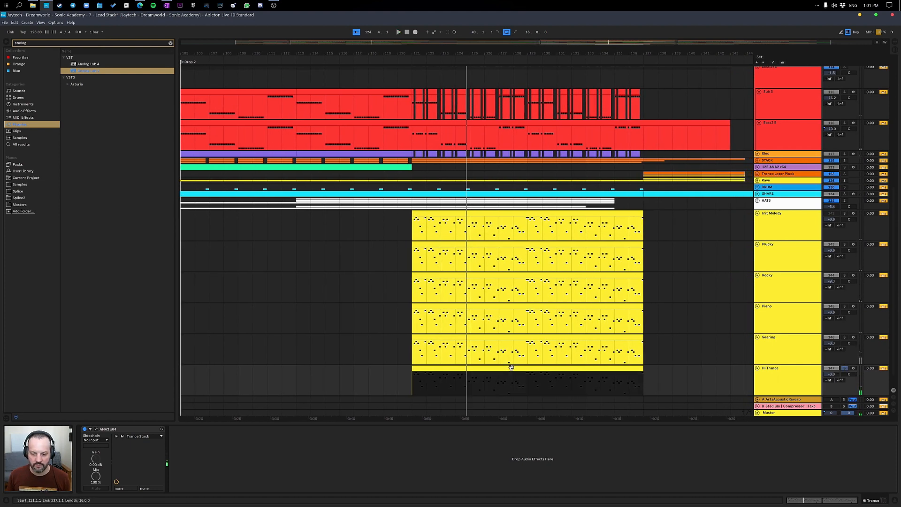
double_click(512, 367)
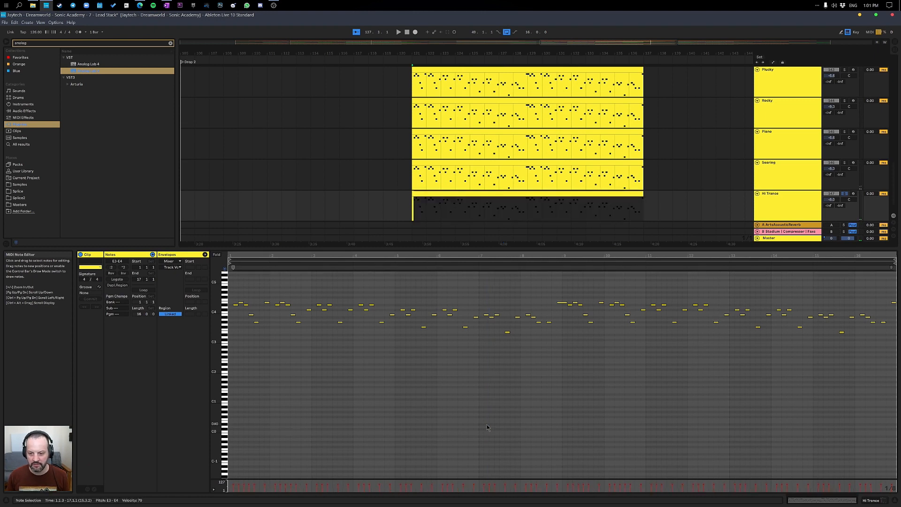
key("shift+Up")
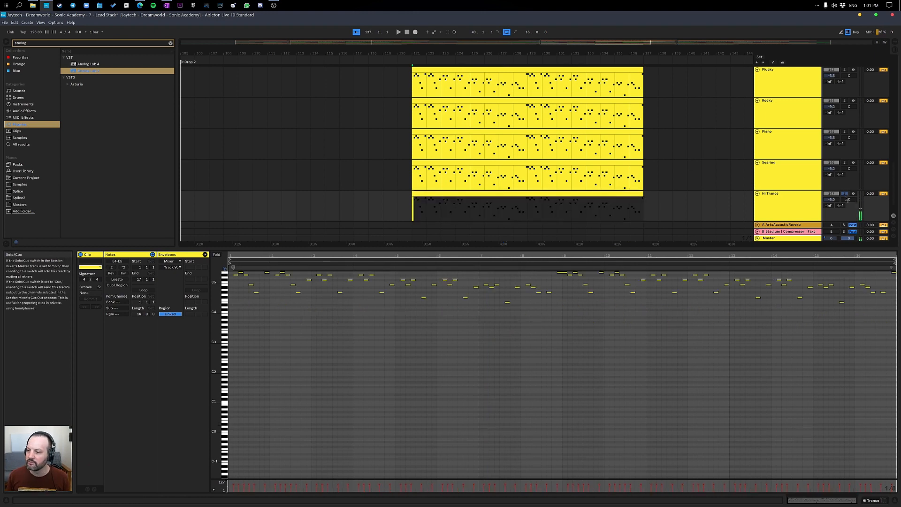
Unsolo the Hi Trance track, audition the complete lead stack together with the drop, and stop playback.
key("space")
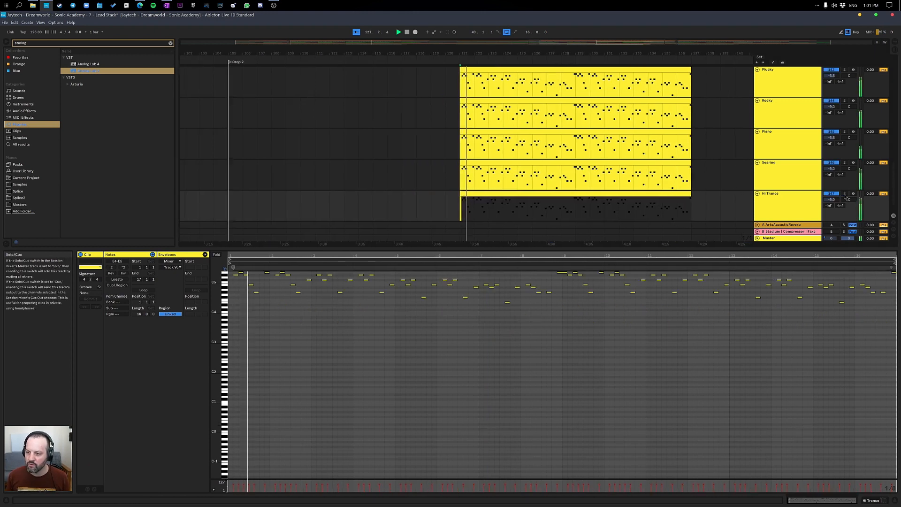
left_click(784, 200)
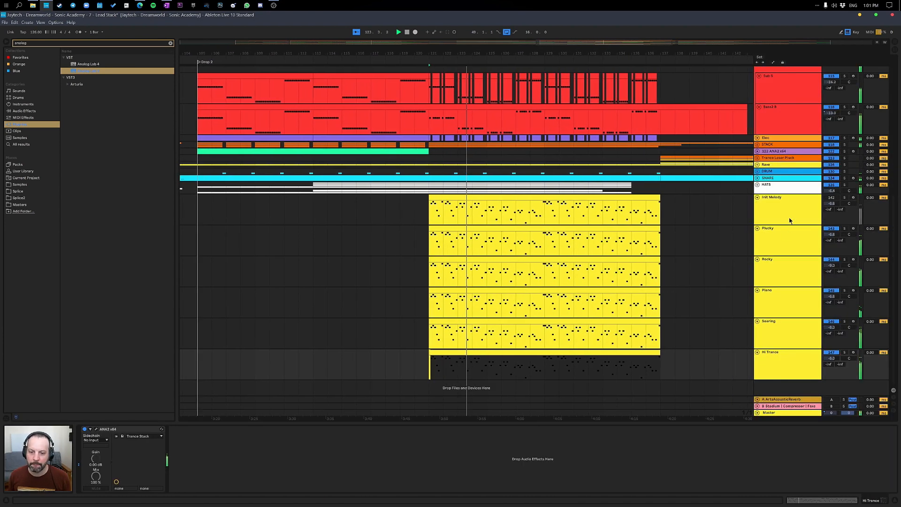
left_click(757, 197, "alt")
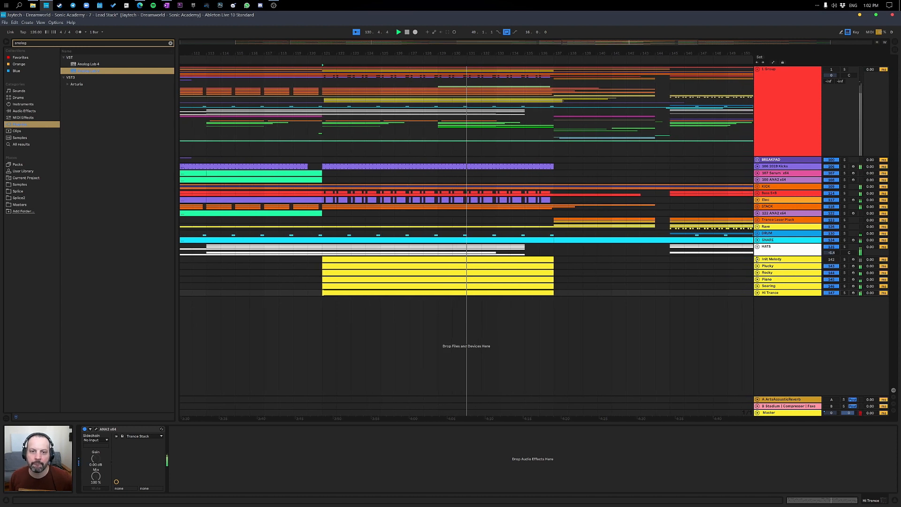
key("h")
double_click(407, 33)
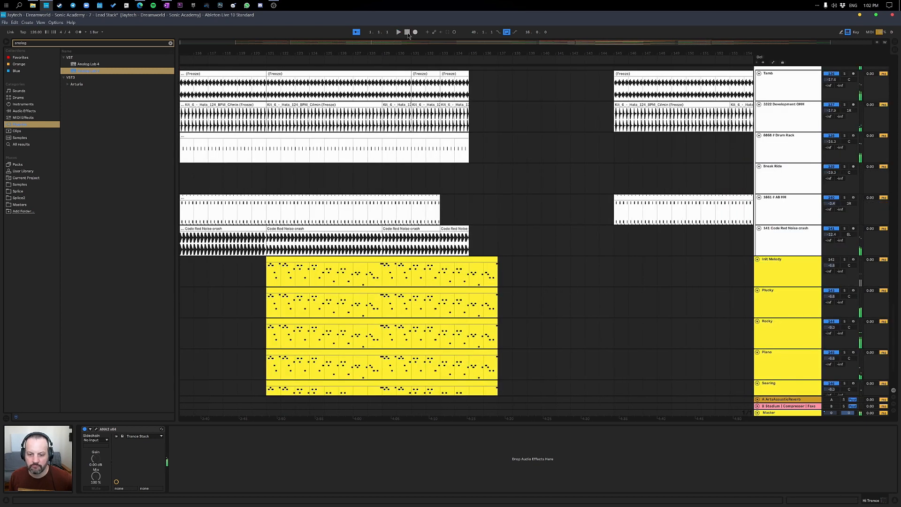
Delete the final half bar of the six yellow lead clips, from 136.3.1 onward, on Init Melody through Hi Trance.
scroll(555, 243, "down", 3)
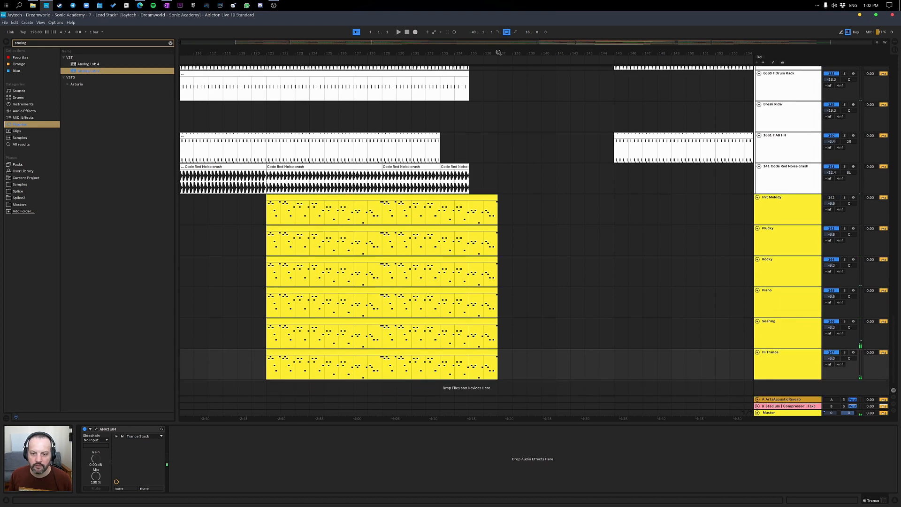
left_click_drag(513, 50, 478, 368)
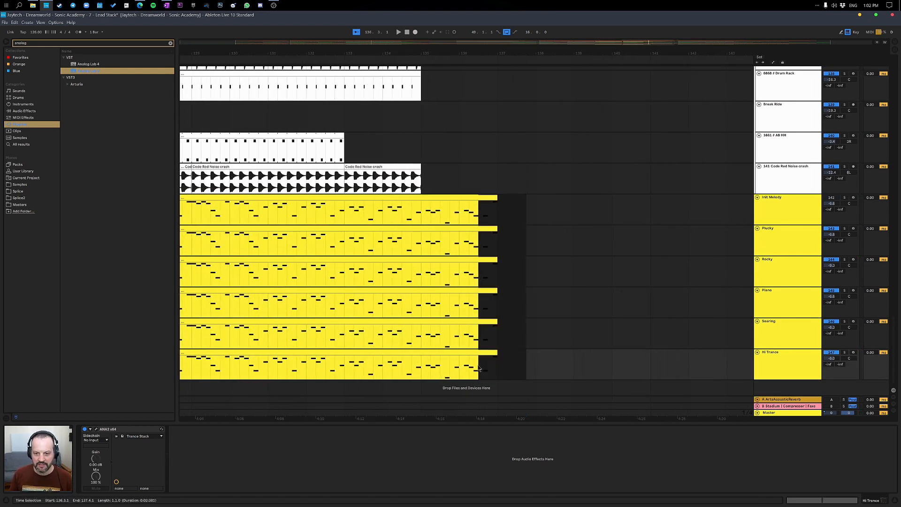
key("Delete")
Play the shortened ending of the lead clips from bar 135, stop playback, and fold all tracks for an overview of the drop.
left_click(421, 212)
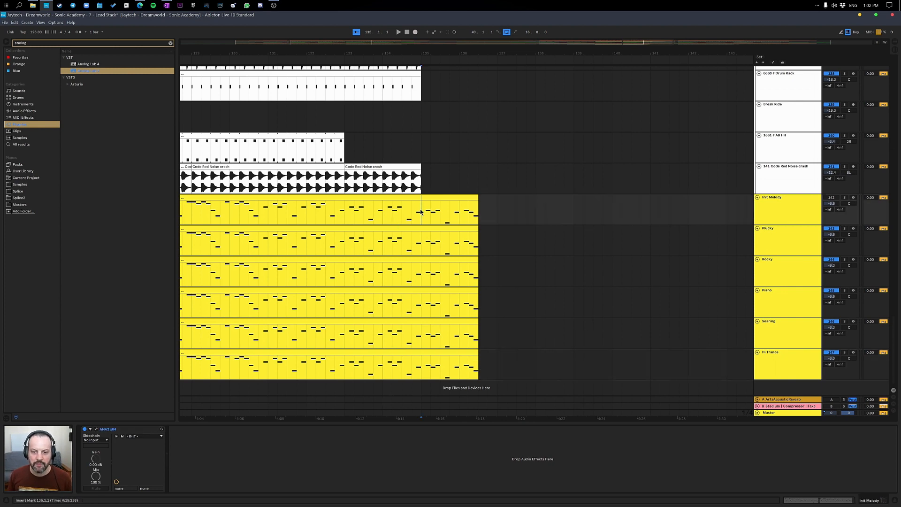
key("space")
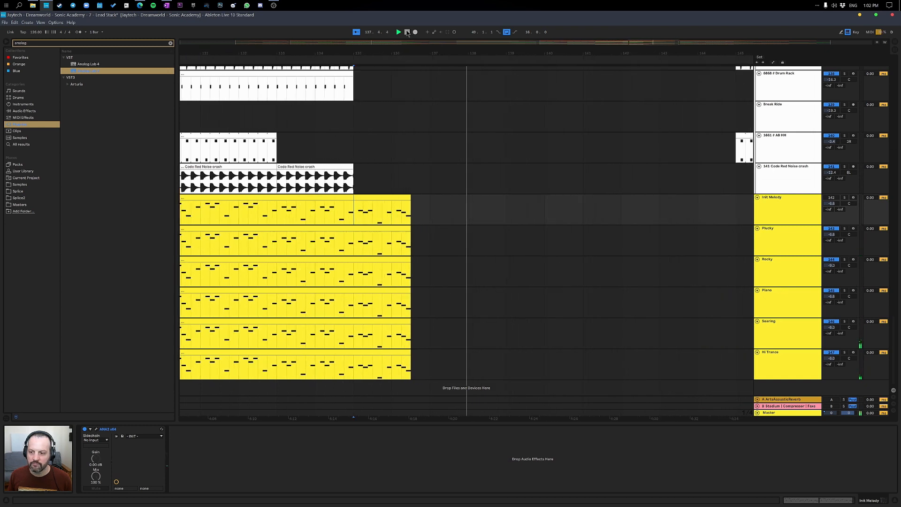
left_click(407, 31)
key("h")
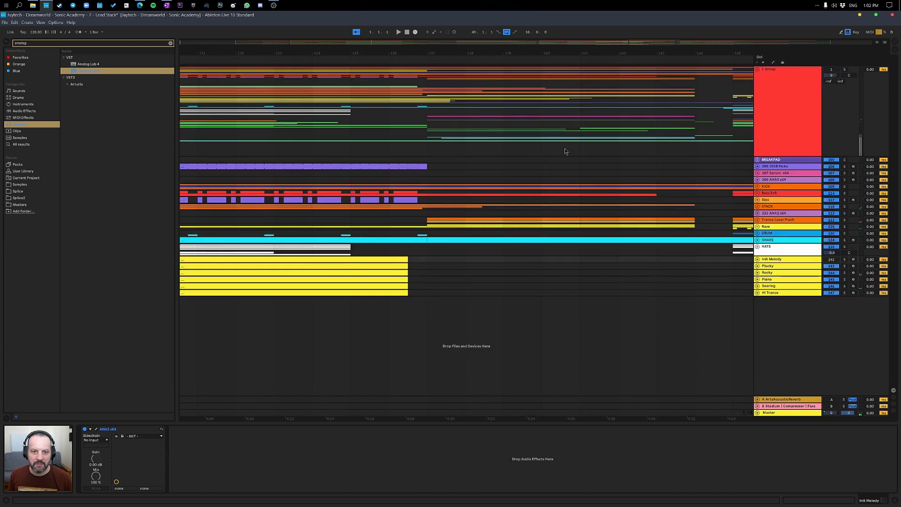
mouse_move(440, 53)
left_mouse_down()
mouse_move(440, 36)
mouse_move(575, 53)
left_mouse_up()
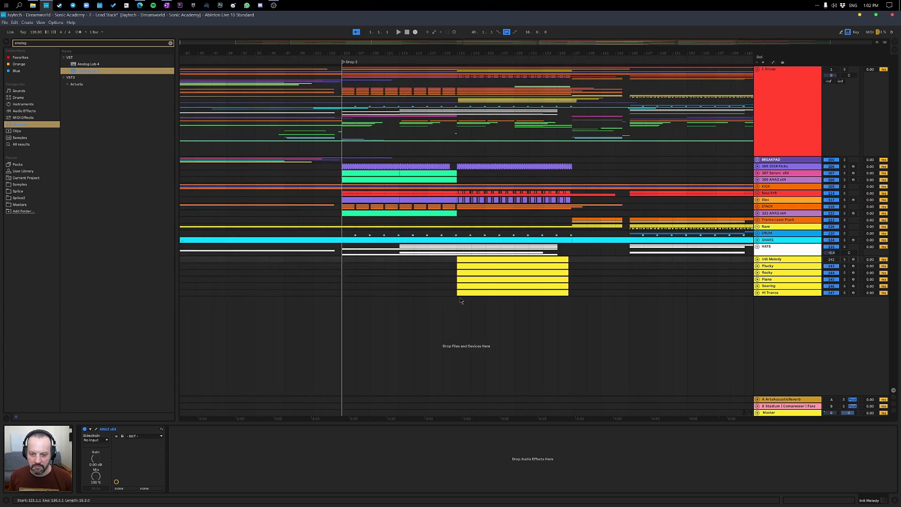